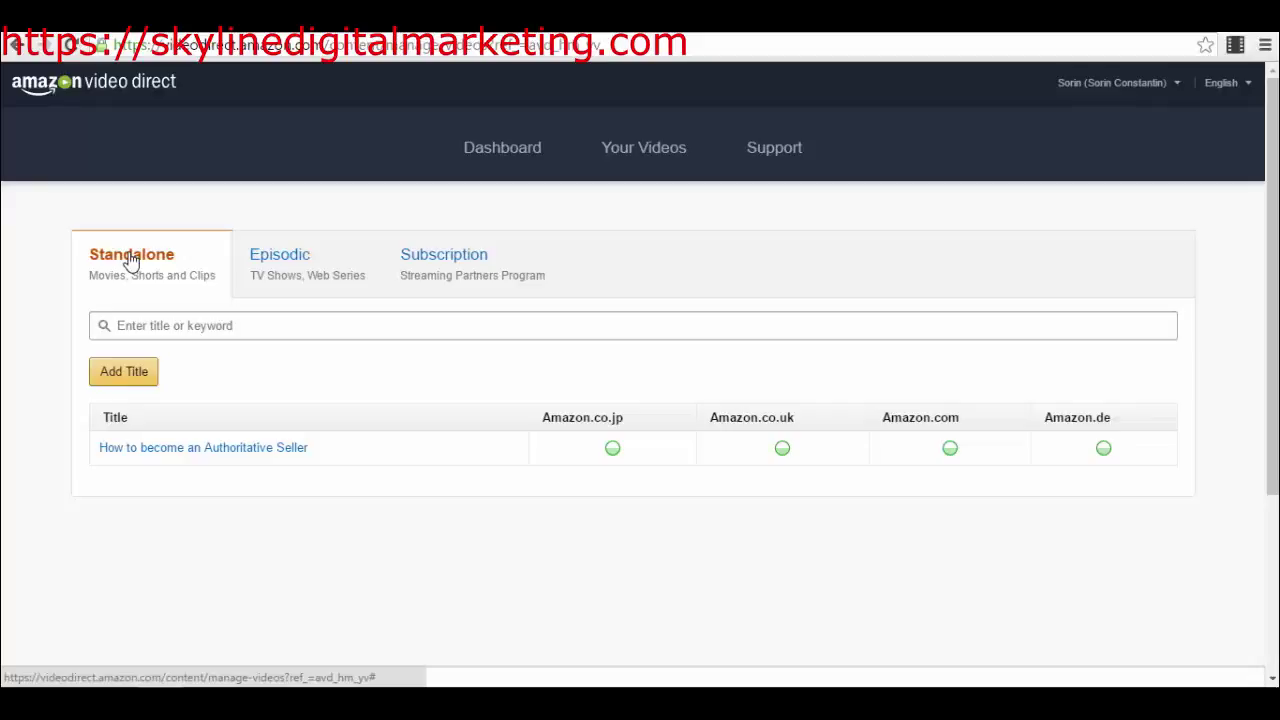
Step: Open the standalone title 'How to become an Authoritative Seller' from the Standalone list
click(240, 452)
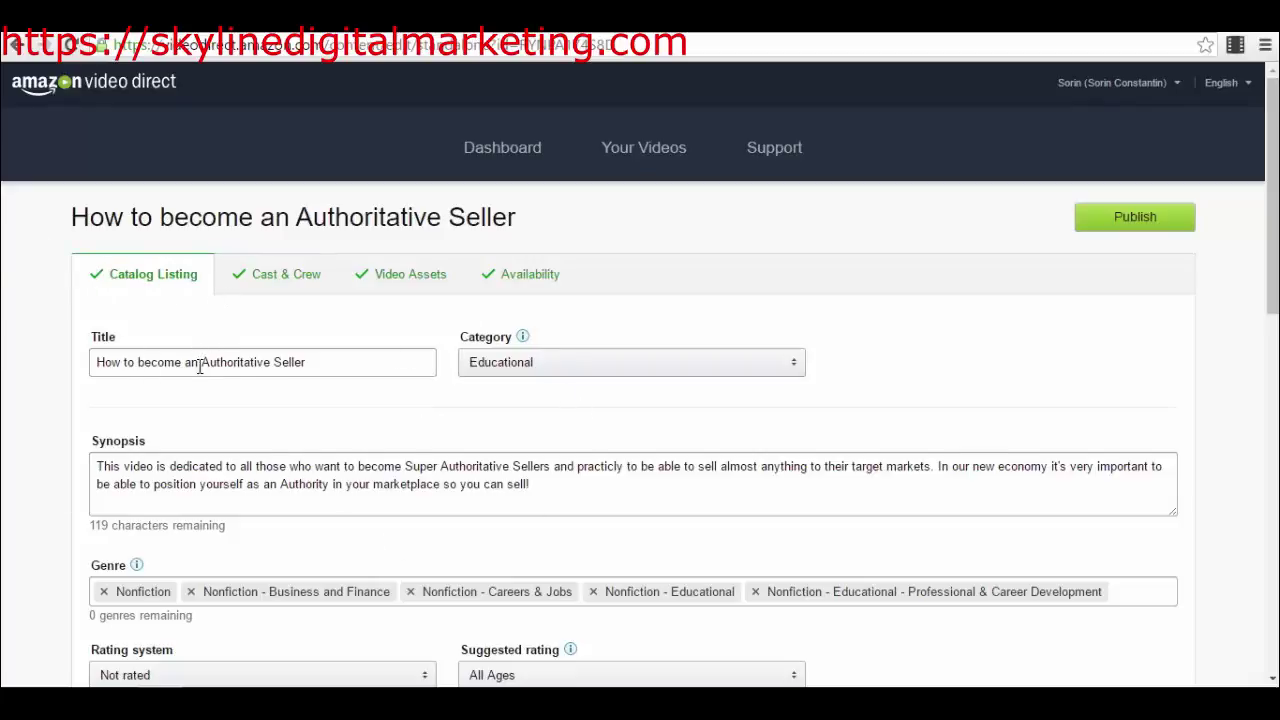
scroll(175, 330, down, 1)
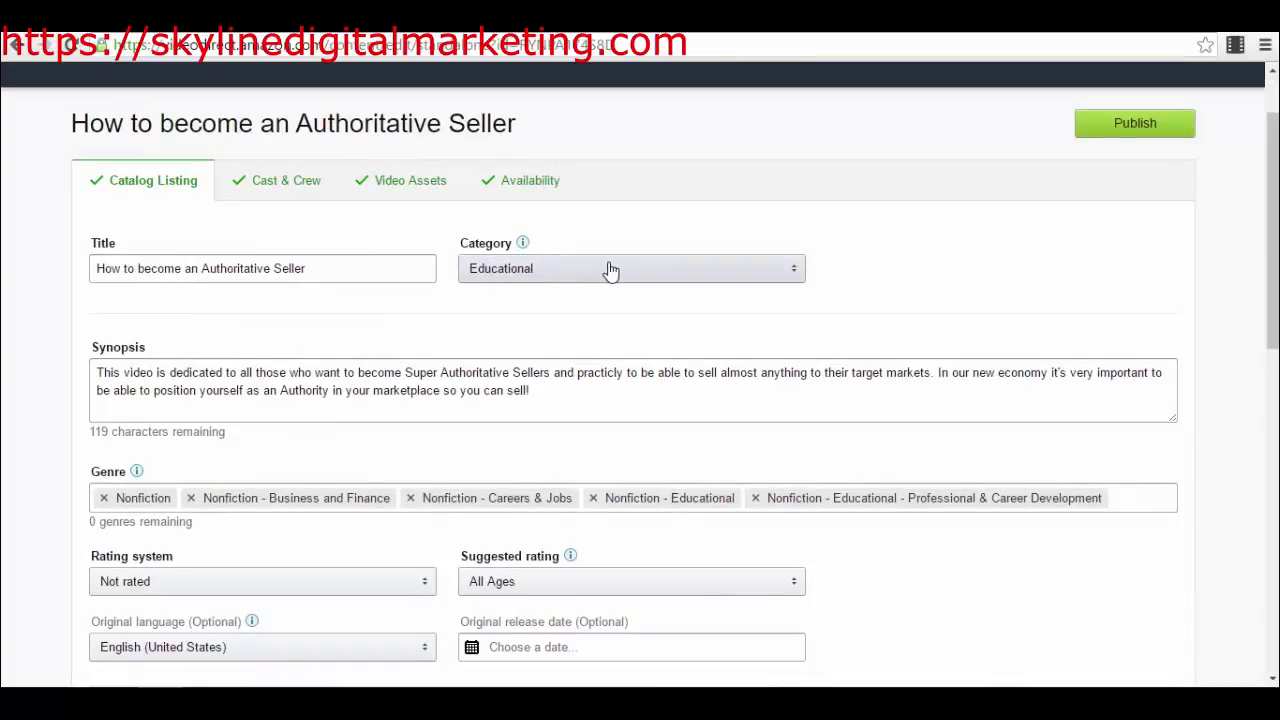
scroll(618, 280, down, 1)
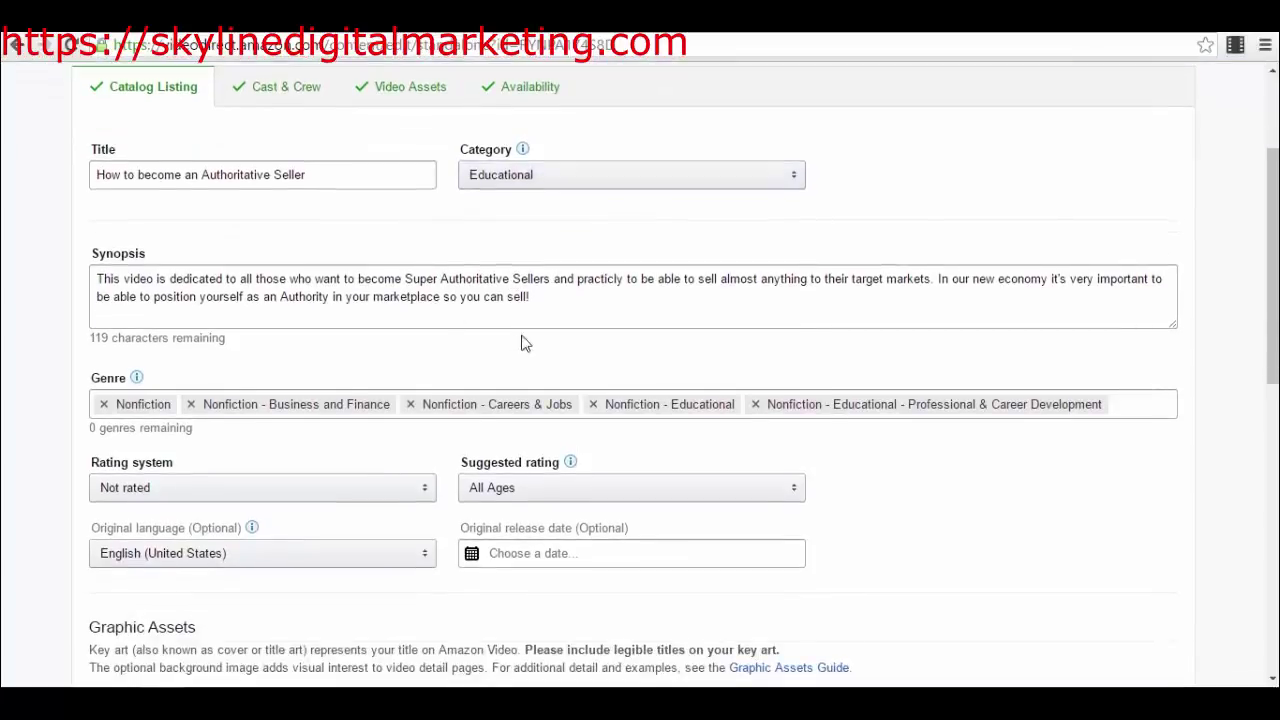
click(514, 309)
drag(514, 309, 34, 274)
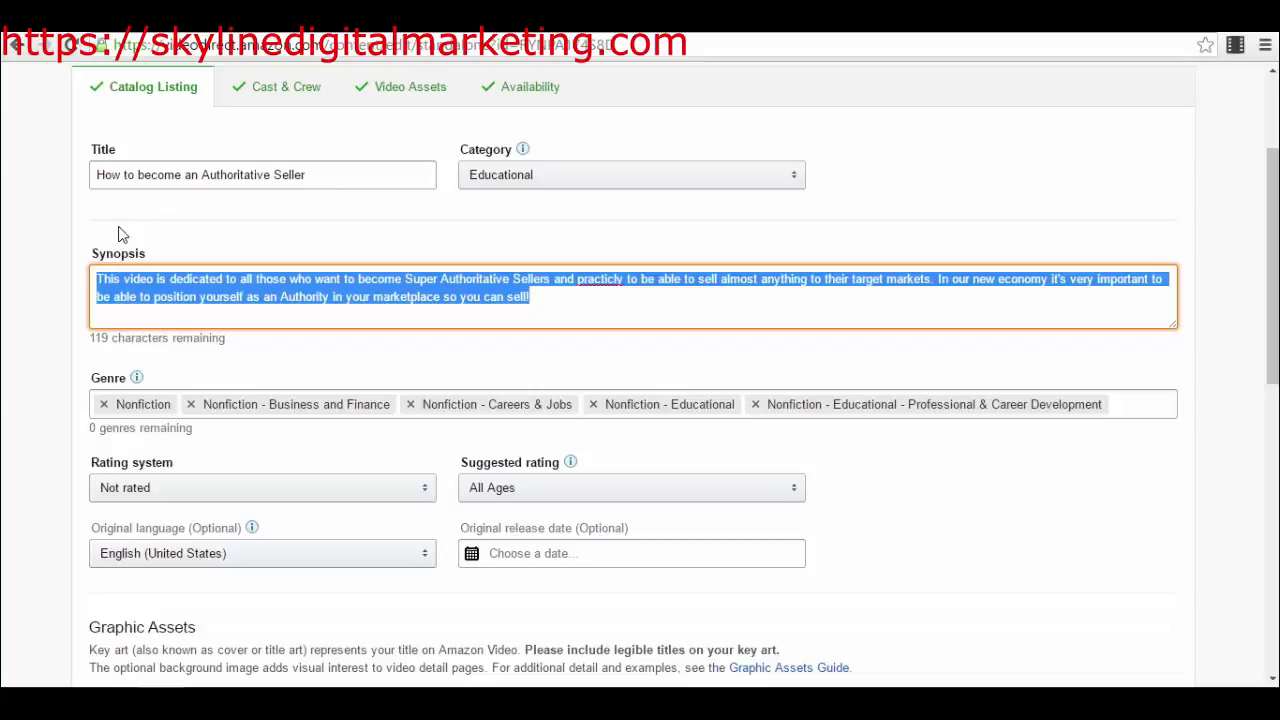
click(188, 175)
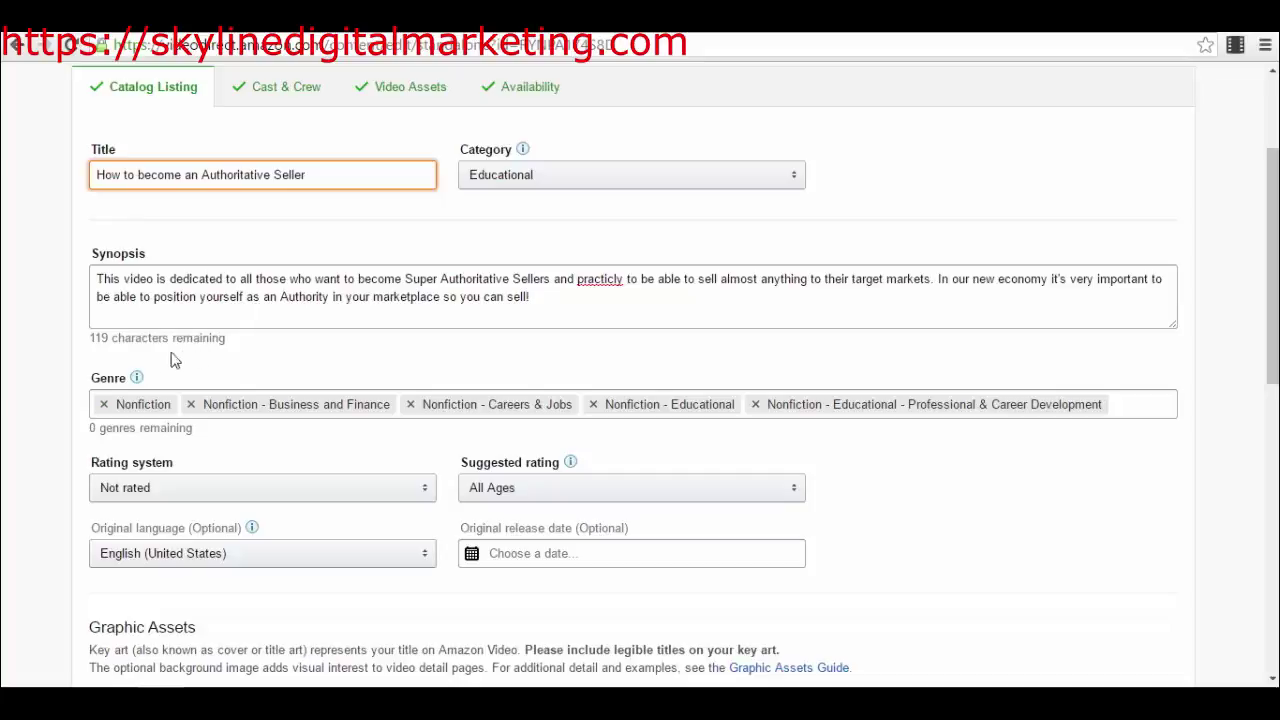
click(136, 380)
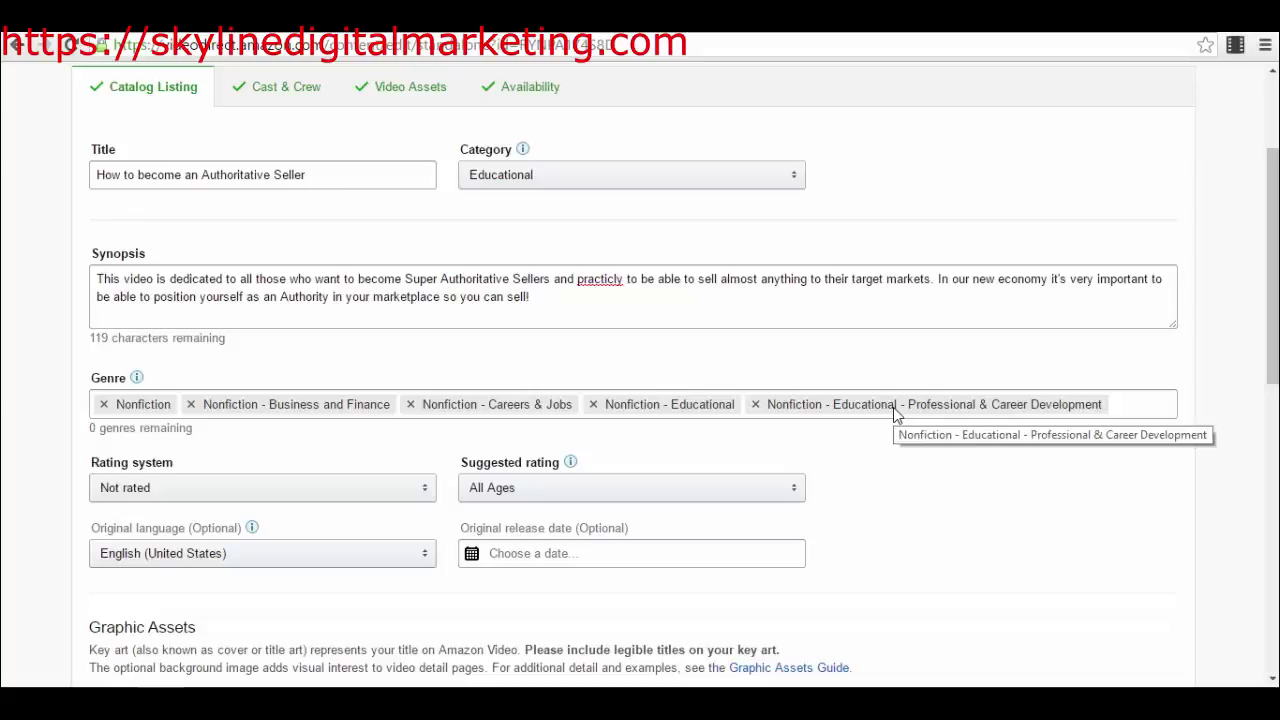
click(240, 490)
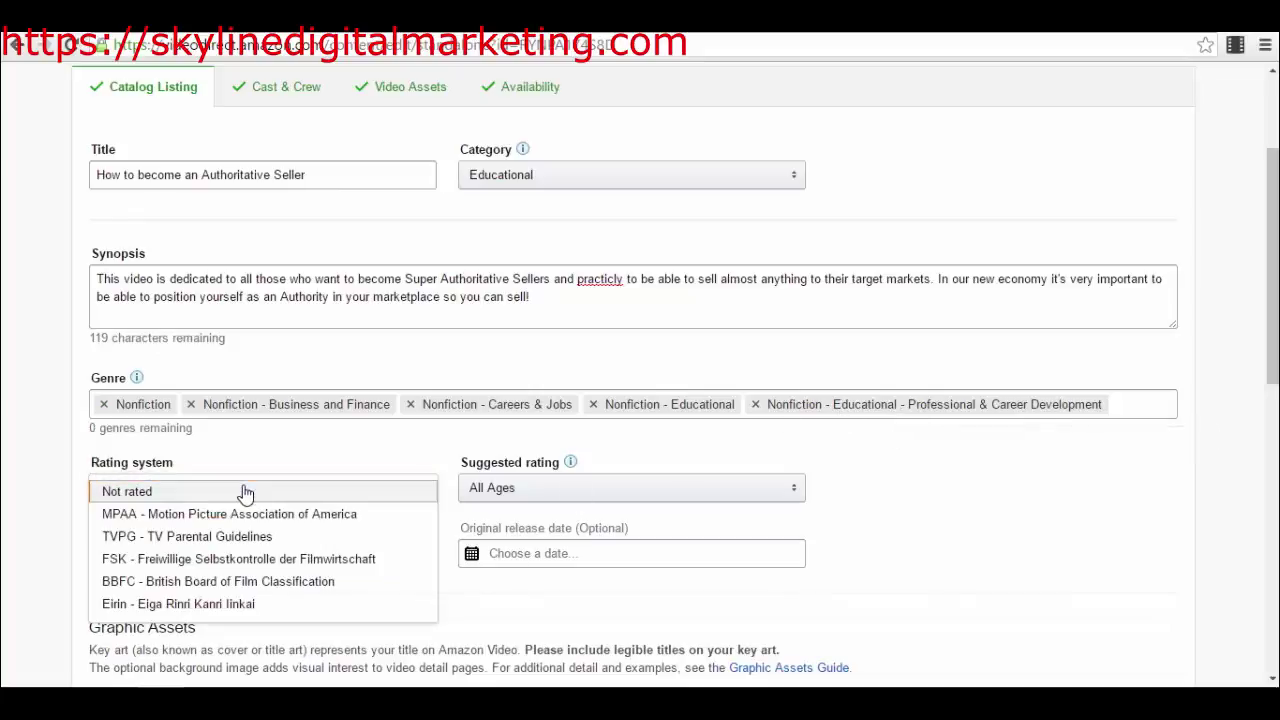
click(243, 488)
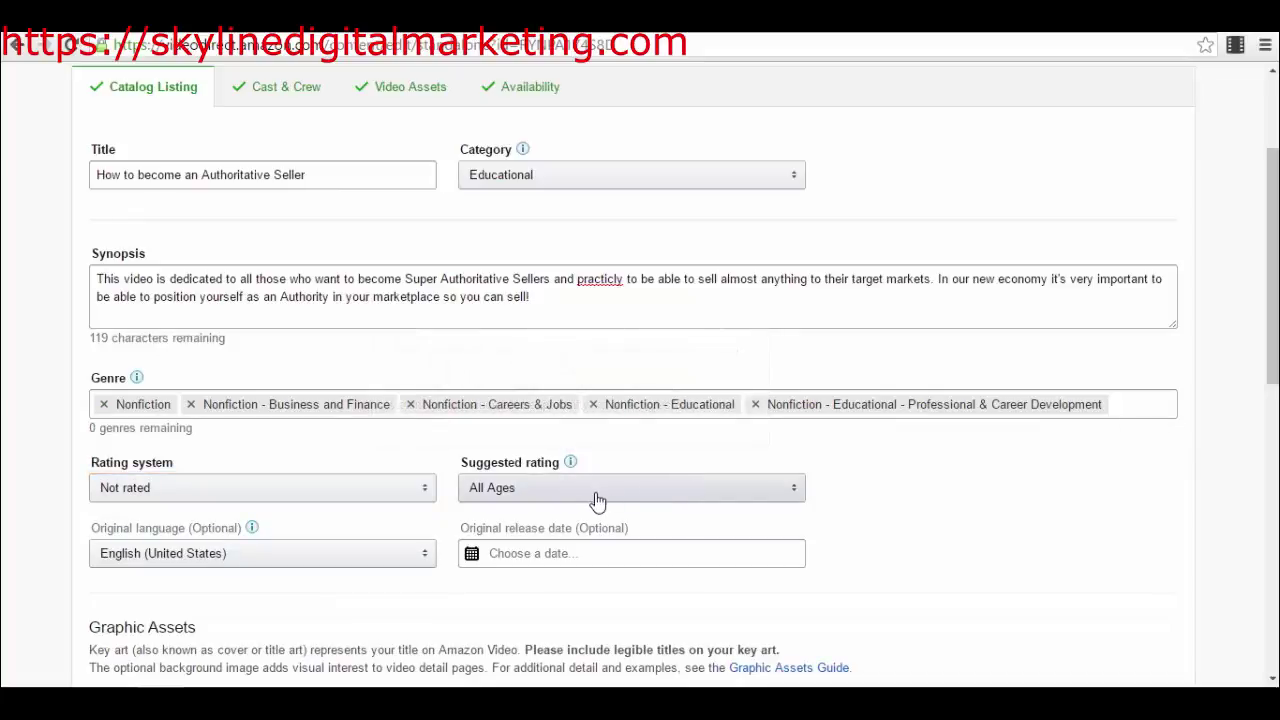
scroll(337, 563, down, 1)
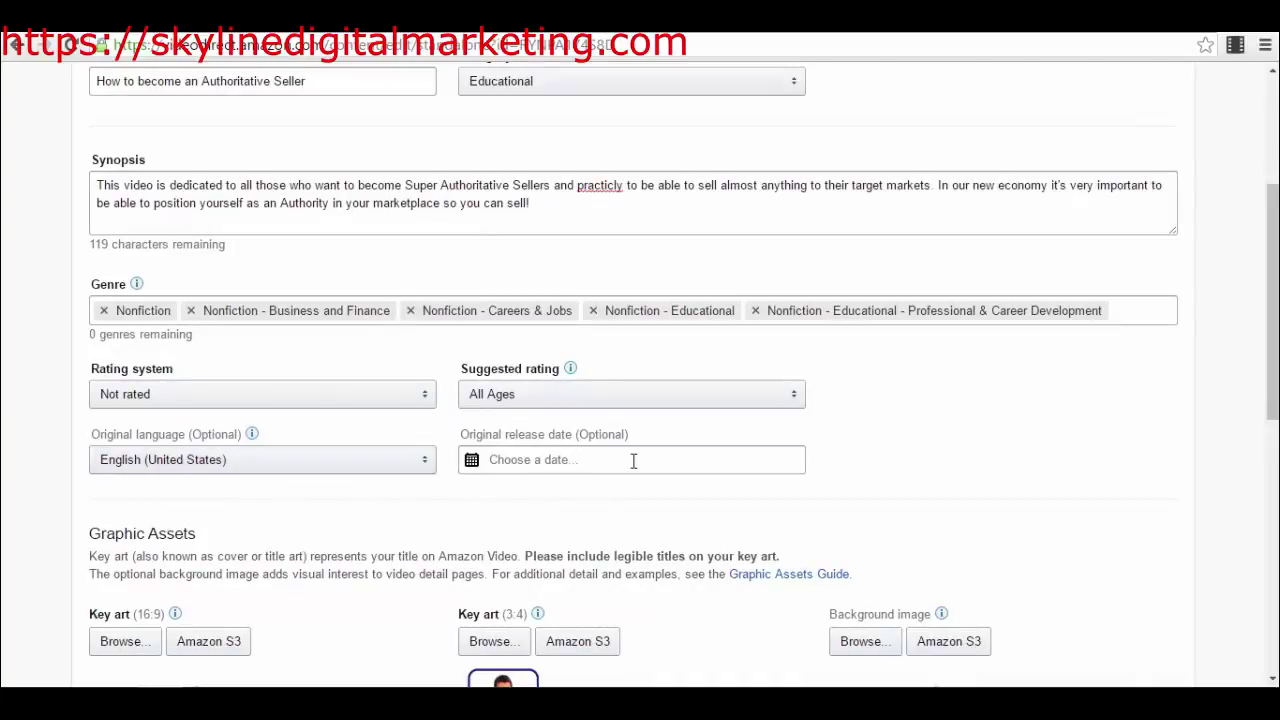
scroll(634, 458, down, 3)
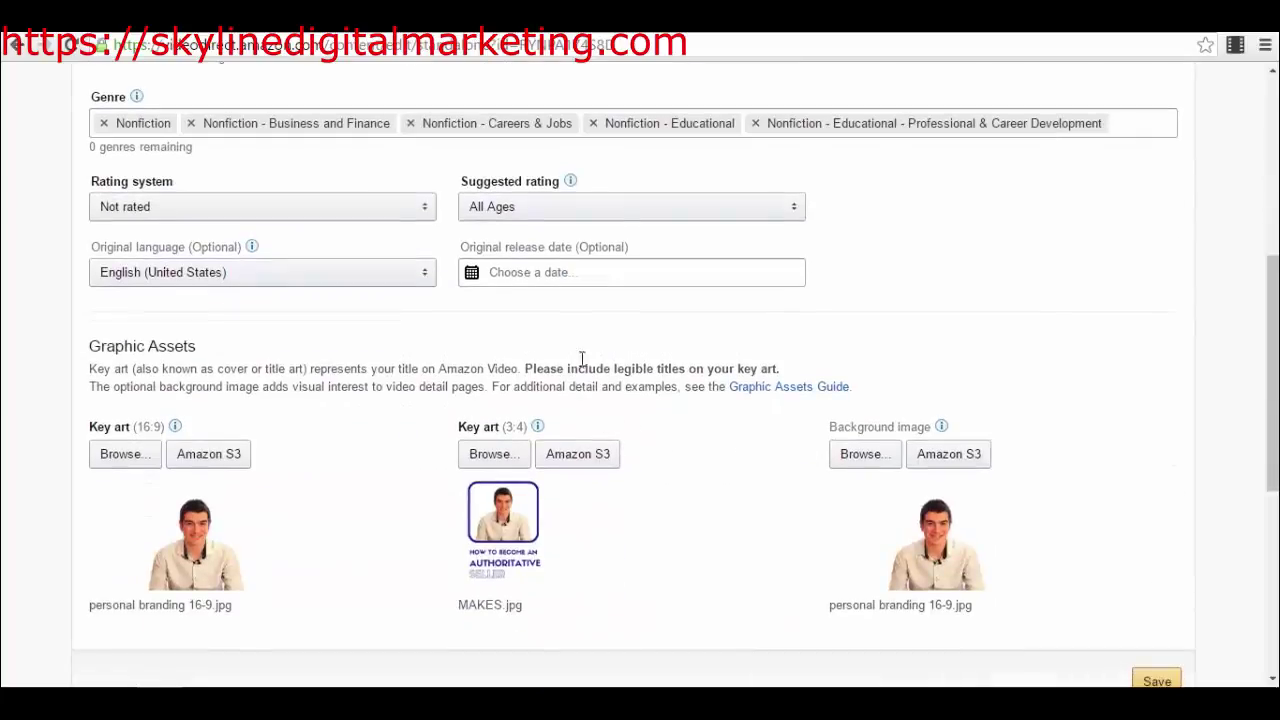
scroll(195, 372, down, 1)
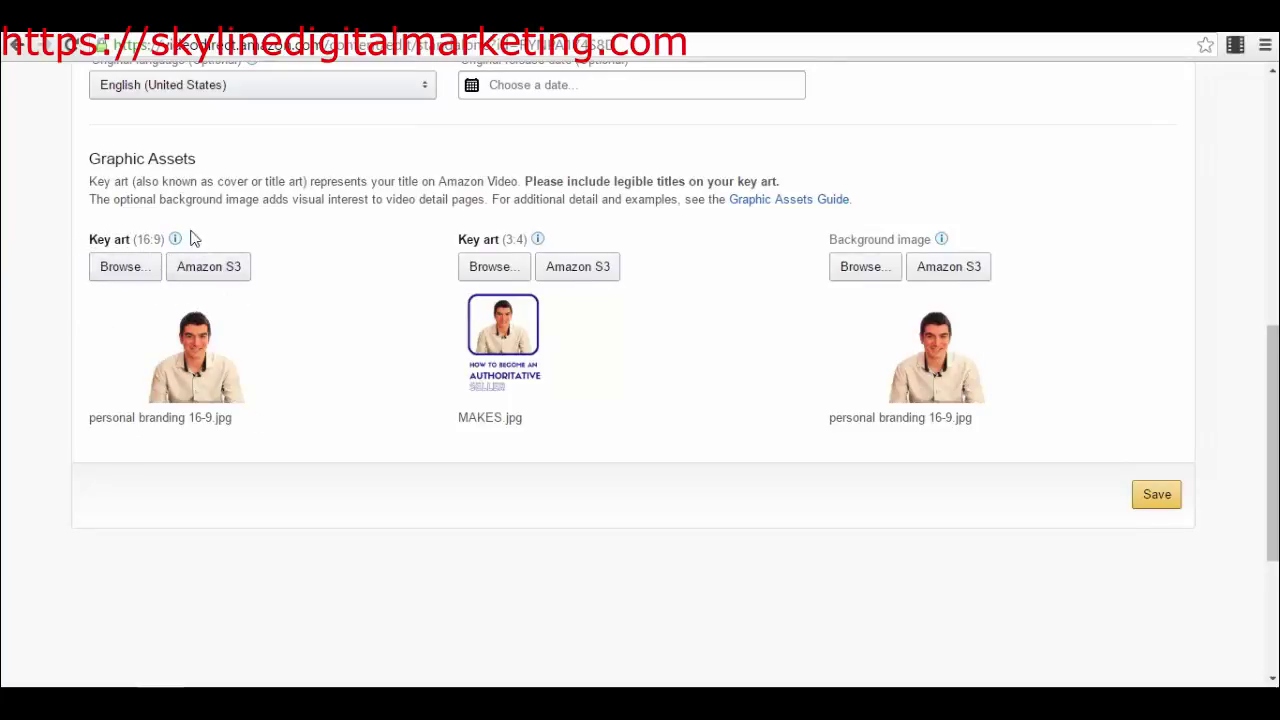
mouse_move(172, 245)
mouse_move(537, 241)
scroll(666, 366, up, 6)
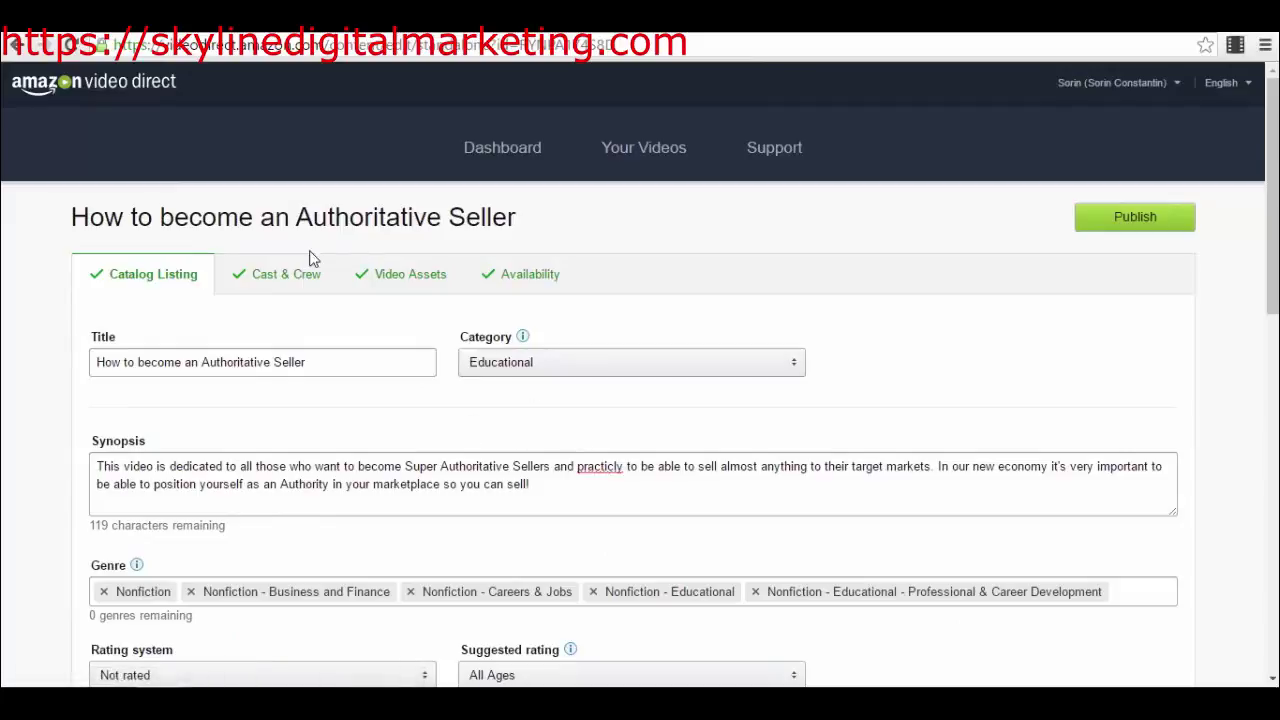
Step: Show Cast & Crew and scroll through its studio/creator, Producer crew and Presenter cast entries
click(300, 286)
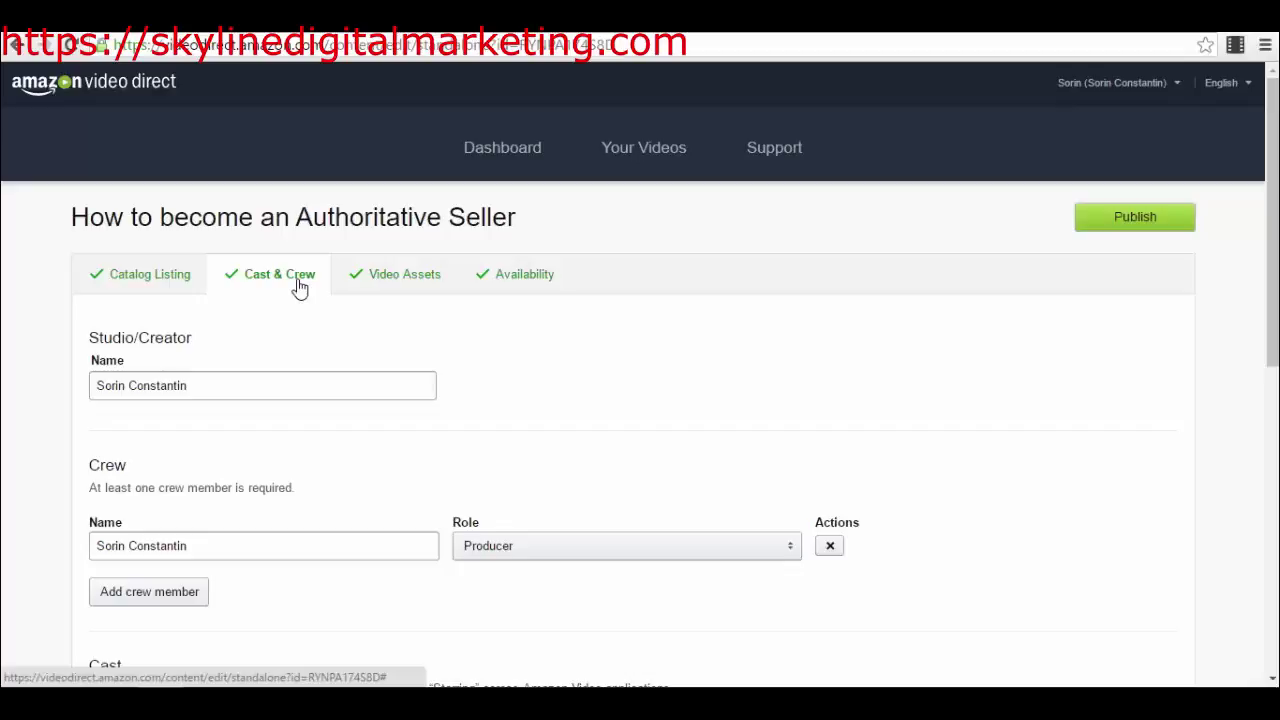
click(300, 287)
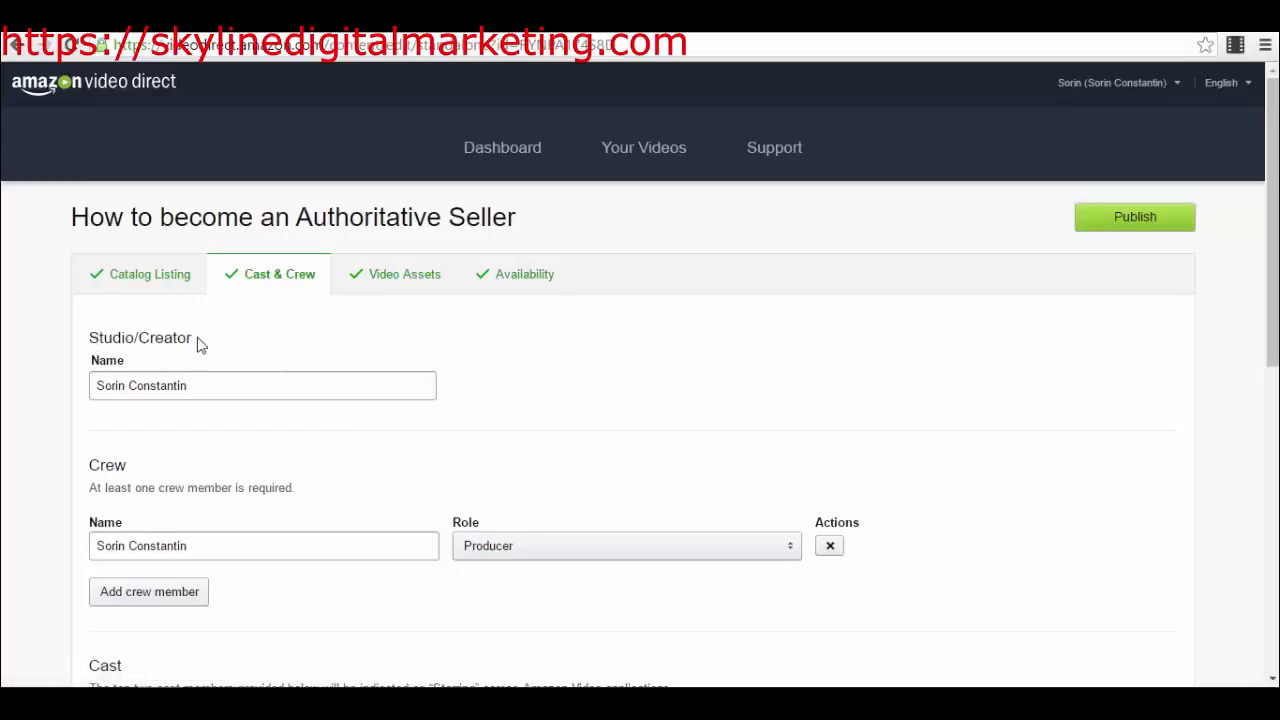
scroll(210, 385, down, 2)
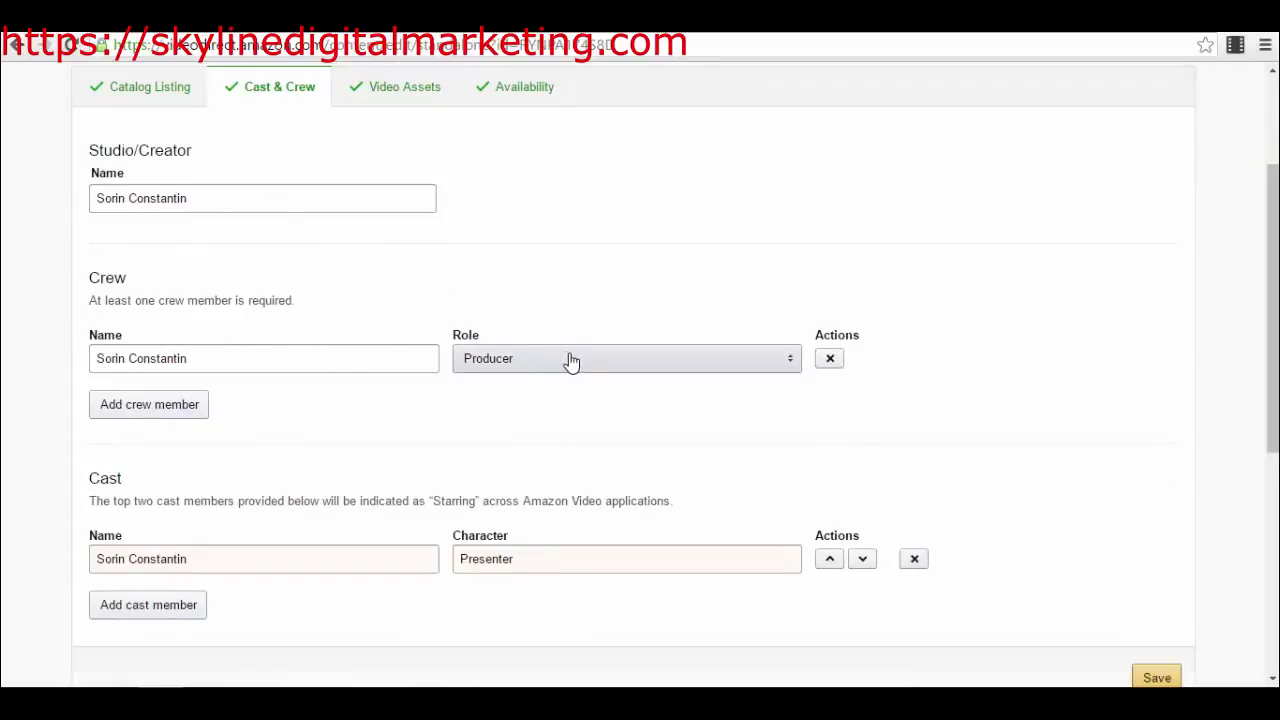
scroll(543, 380, down, 1)
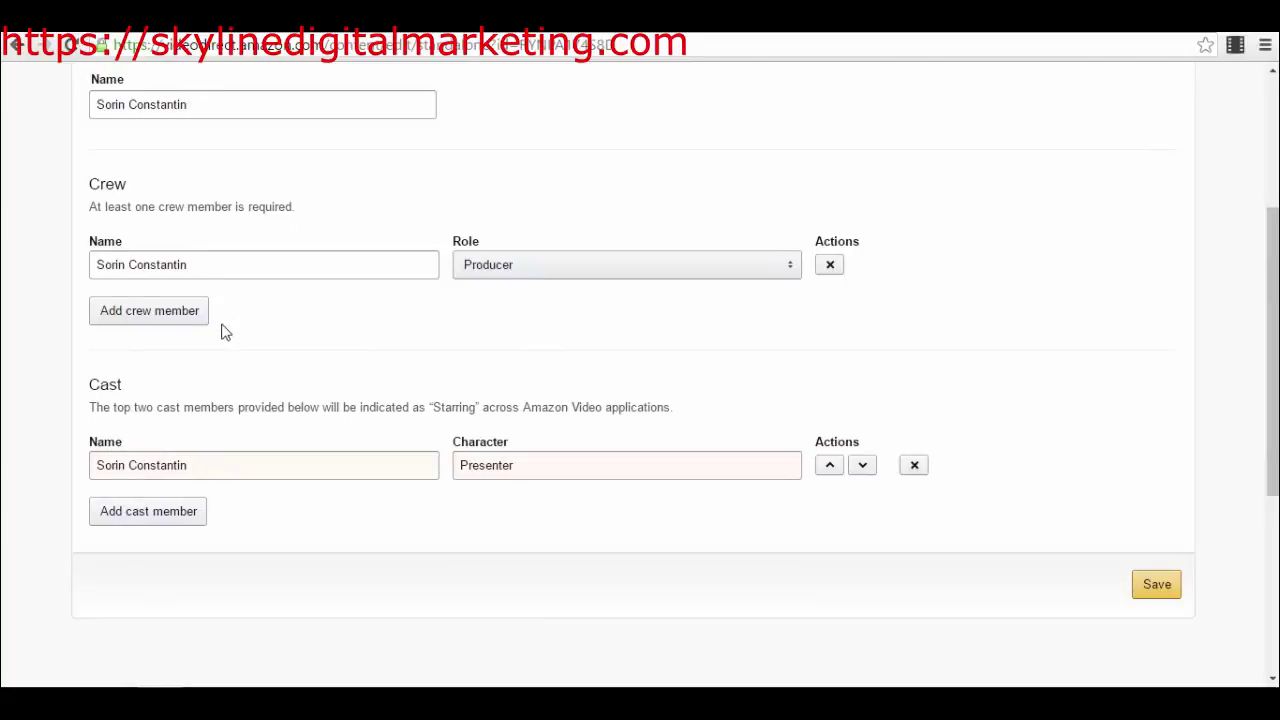
scroll(323, 379, down, 1)
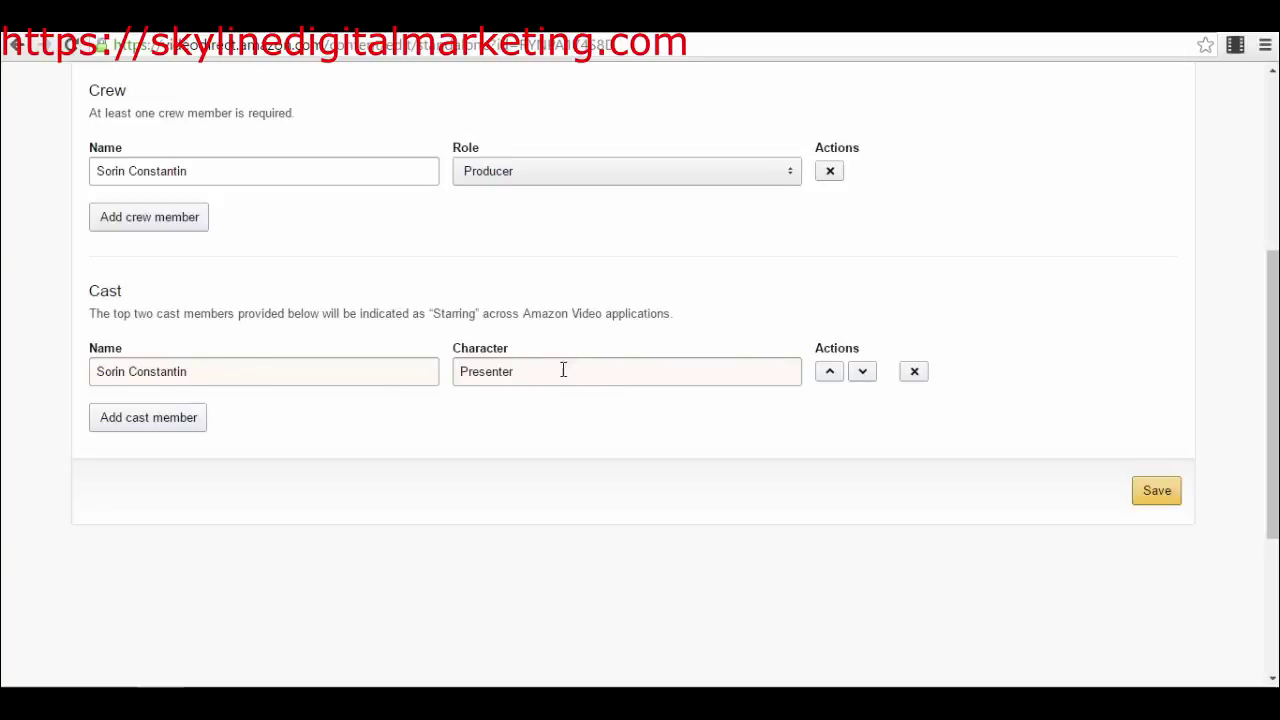
scroll(563, 370, up, 4)
scroll(560, 369, down, 6)
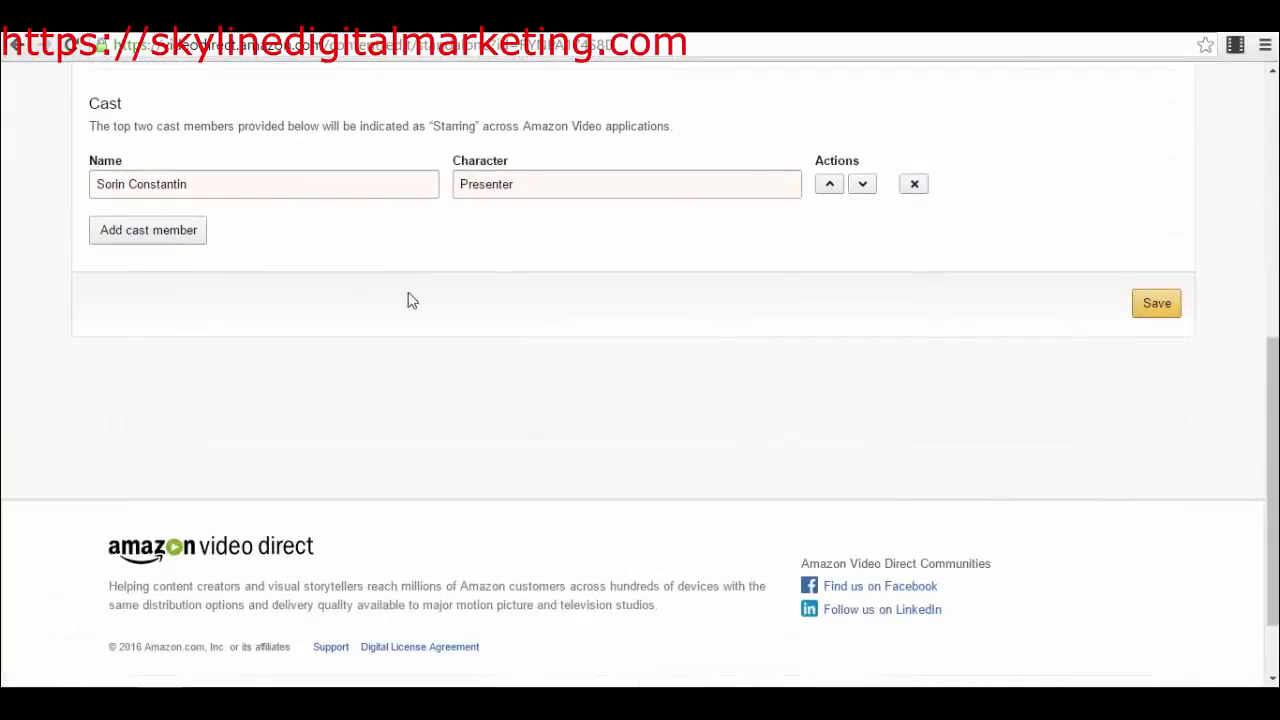
scroll(409, 297, up, 5)
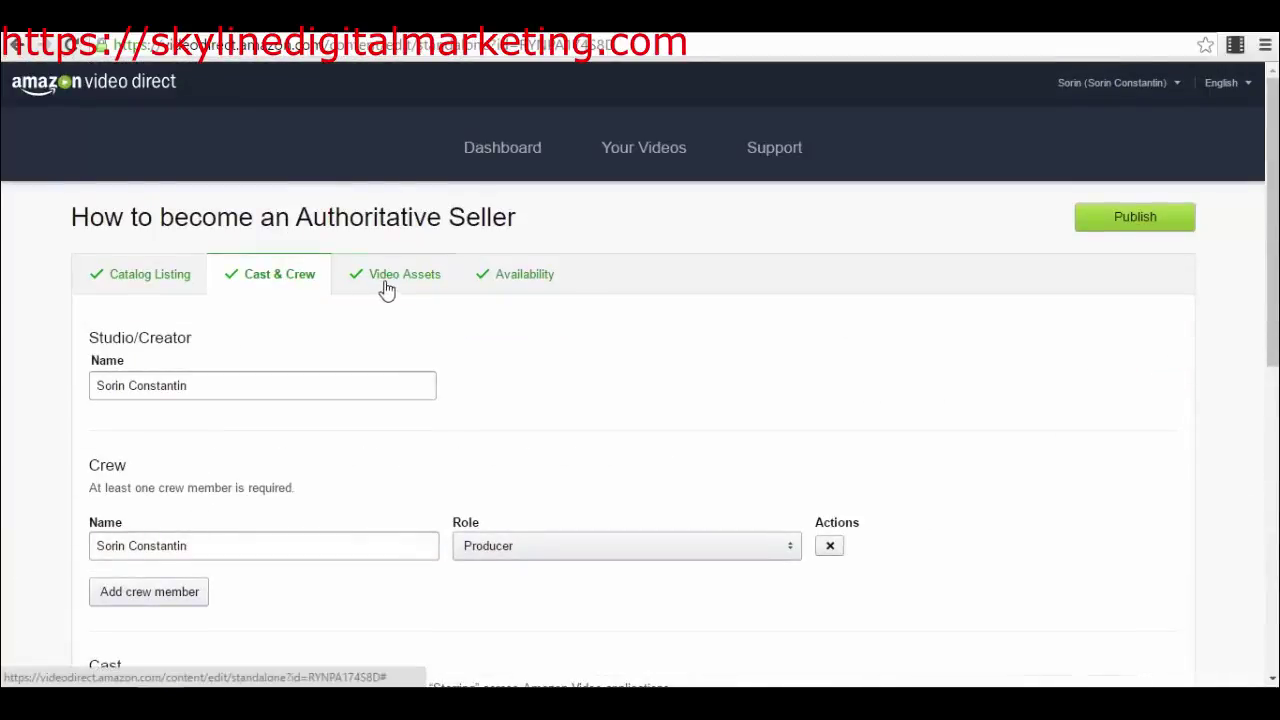
Step: Review the video assets, keeping the caption frame rate at 24 fps, then show Availability
click(420, 280)
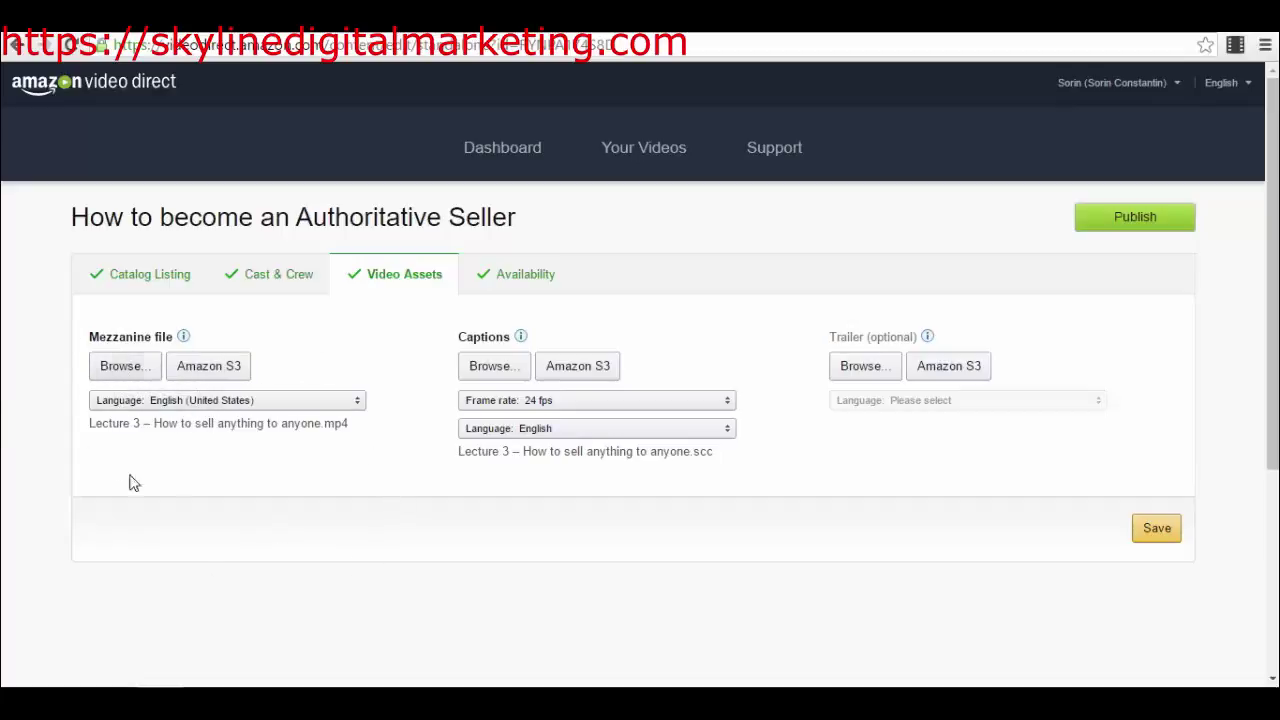
click(618, 404)
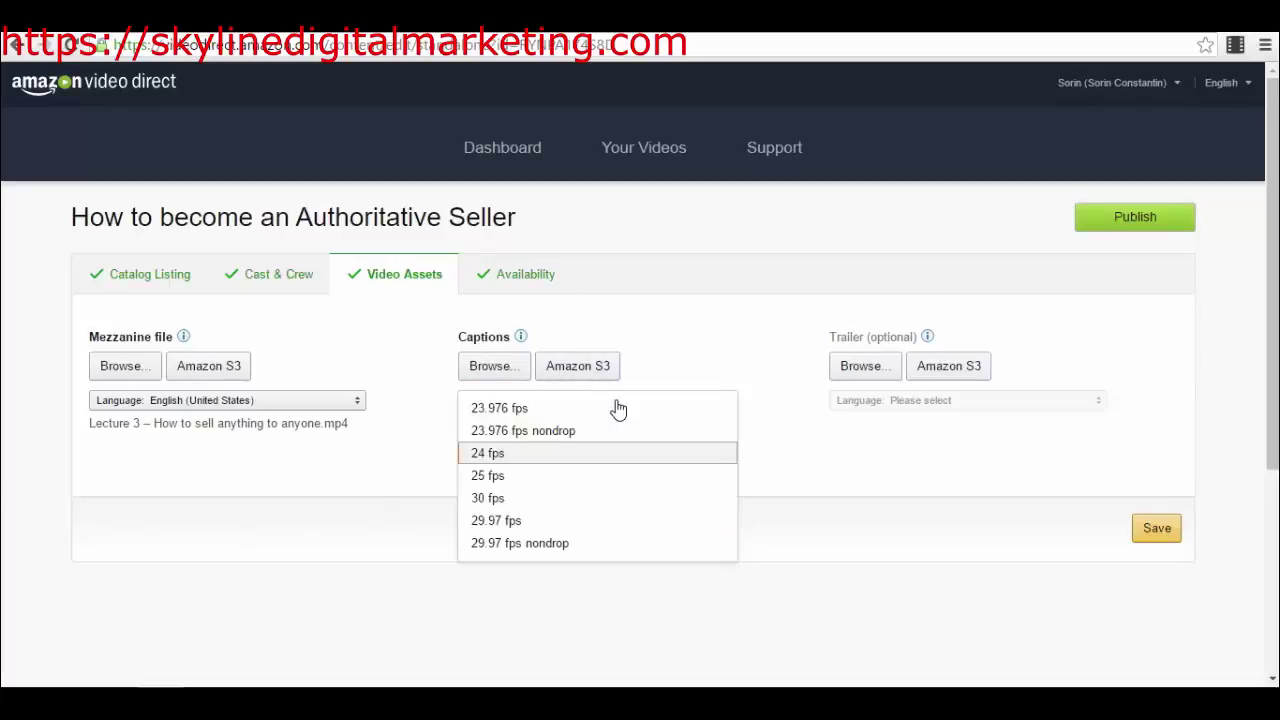
click(740, 480)
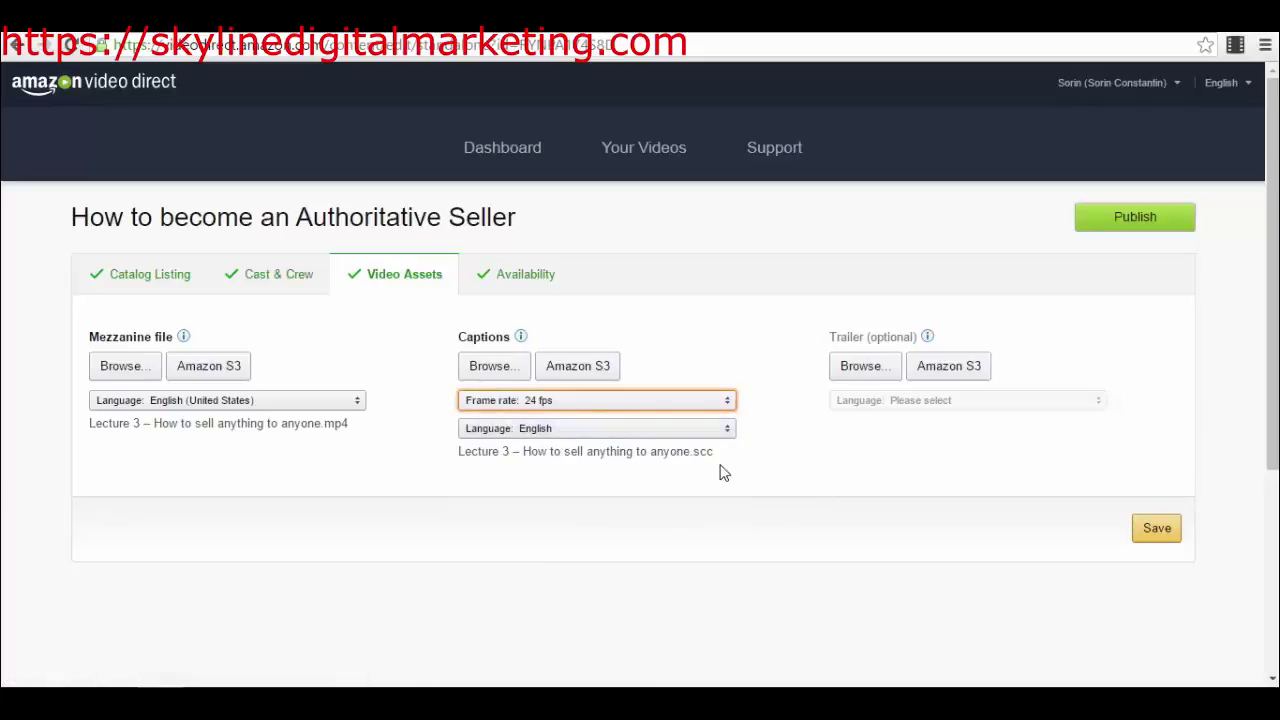
drag(714, 452, 693, 451)
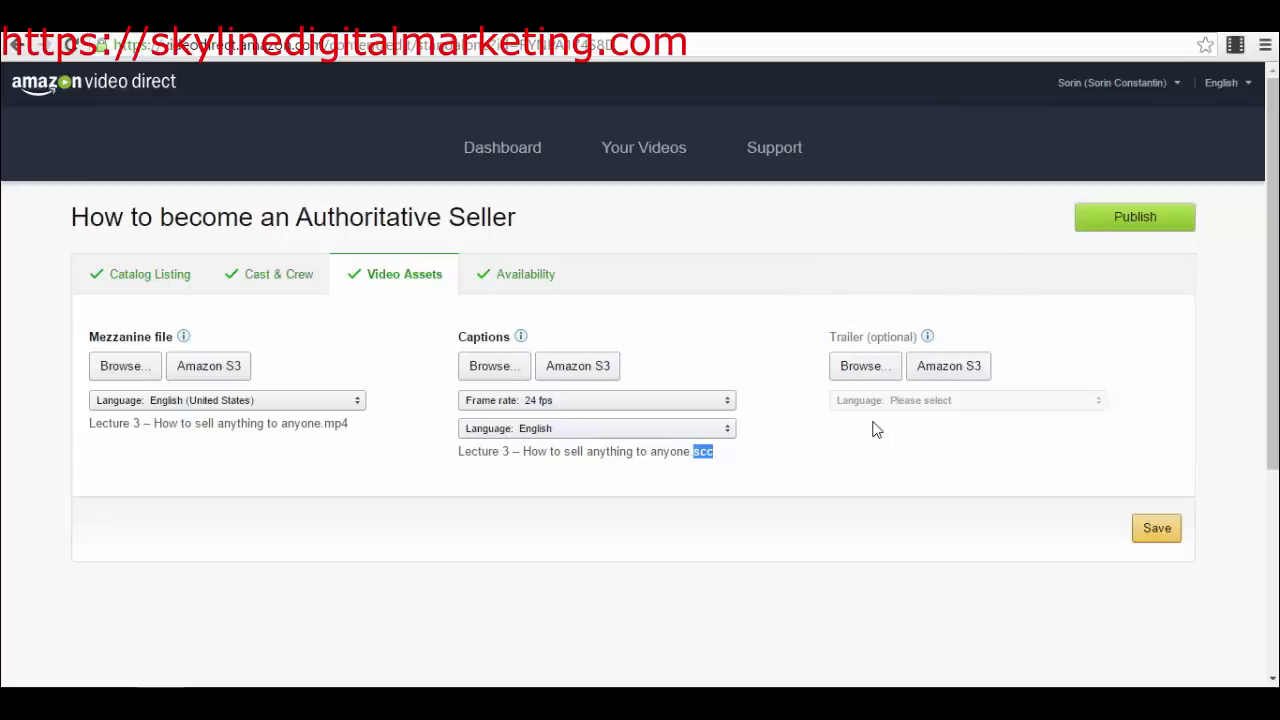
click(510, 285)
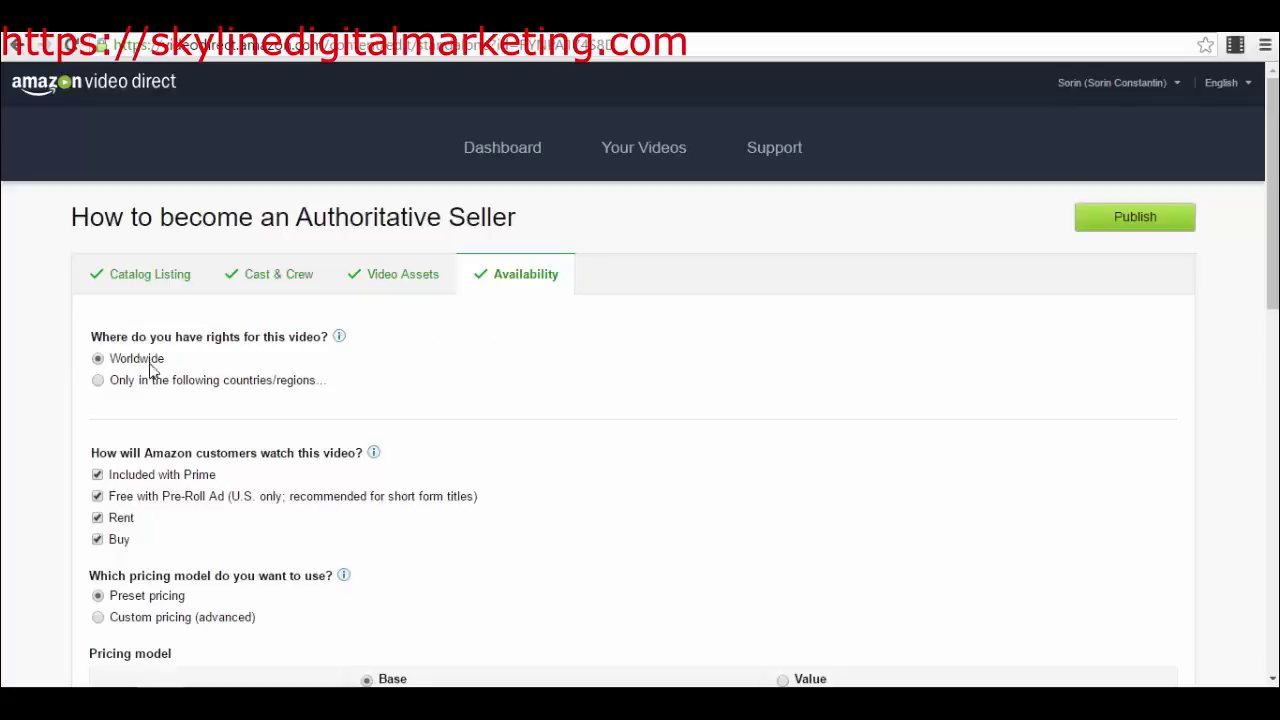
Step: Review the Worldwide rights and viewing options, then go back to Your Videos
drag(92, 338, 330, 342)
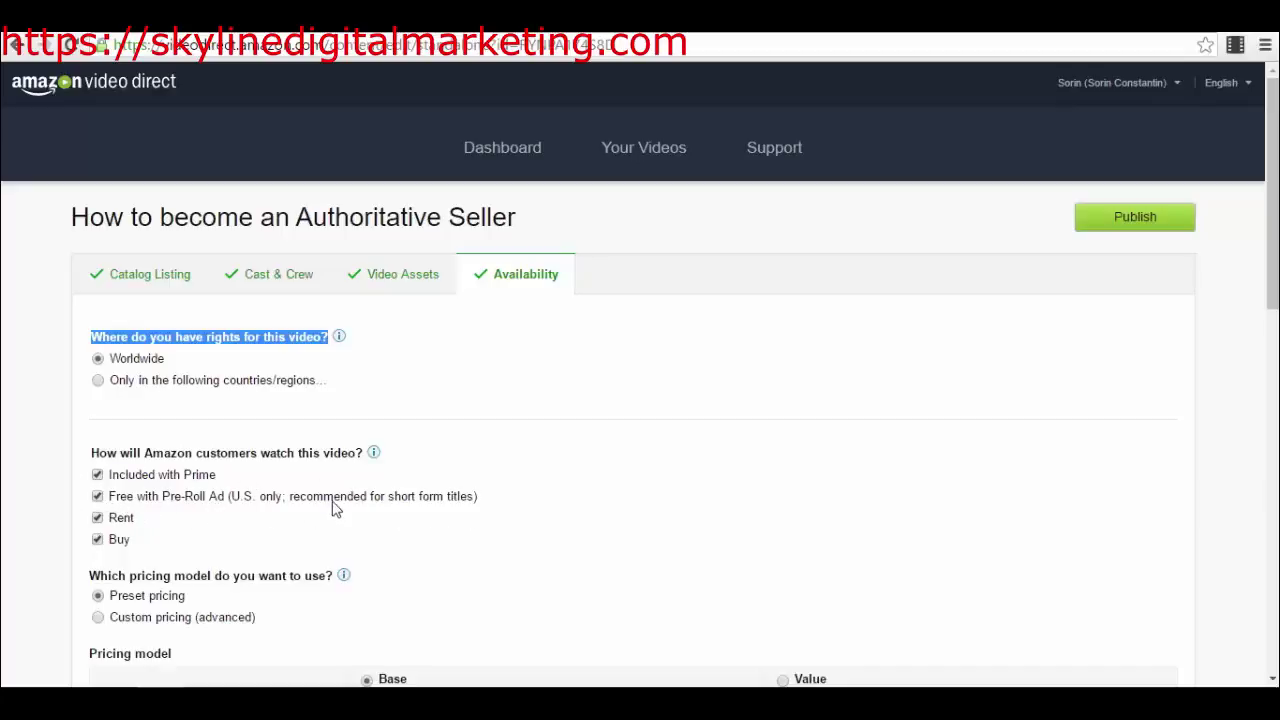
click(97, 539)
click(650, 160)
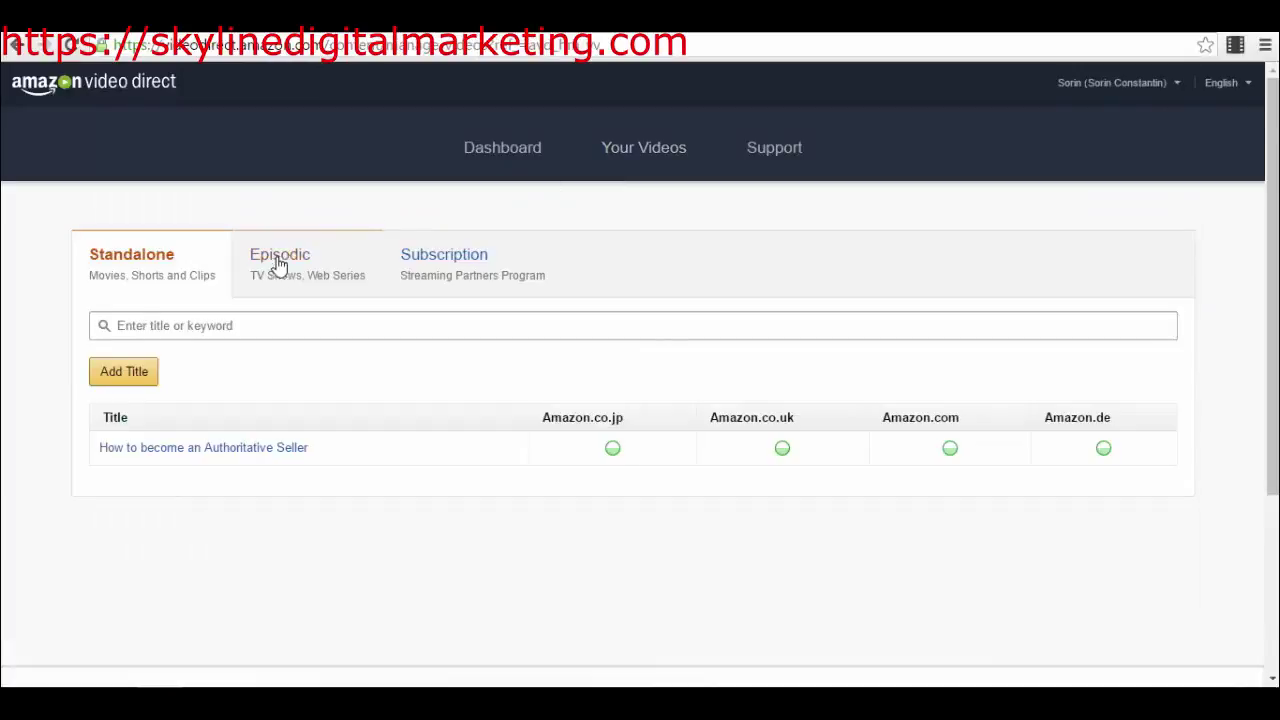
Step: List episodic titles and expand Online Personal Branding Hacking to reveal Season 1
click(279, 265)
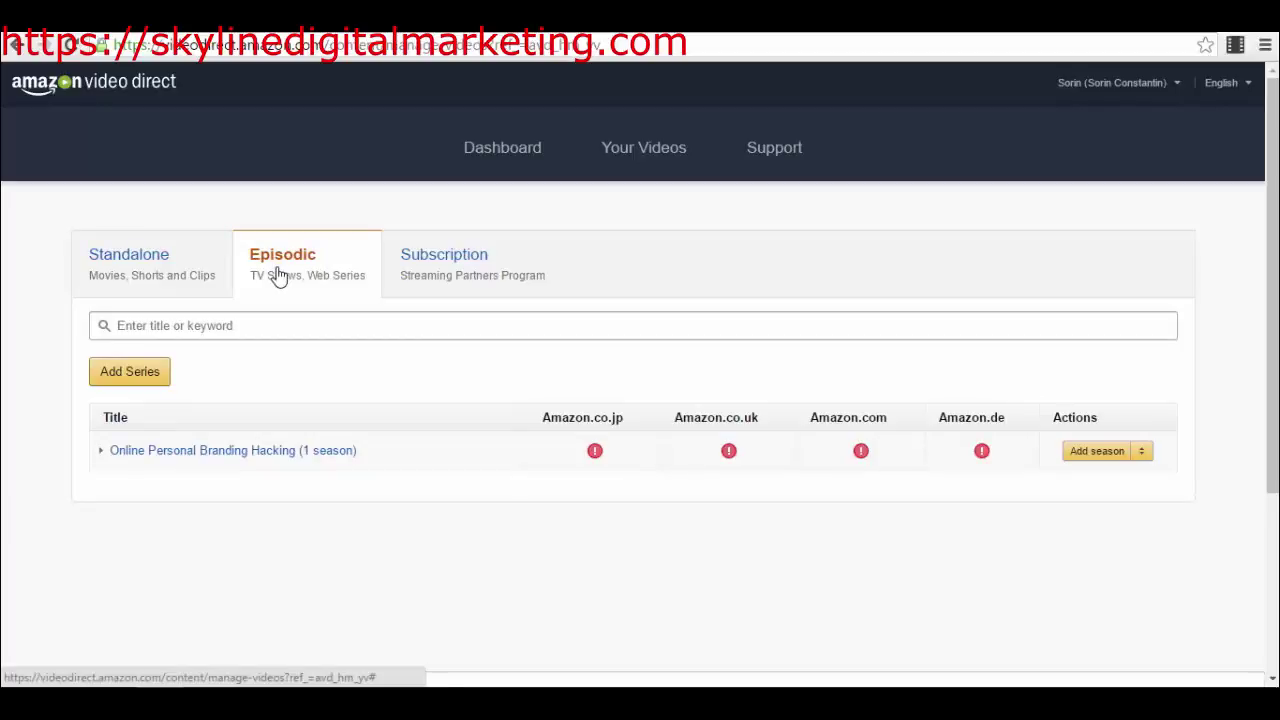
click(228, 458)
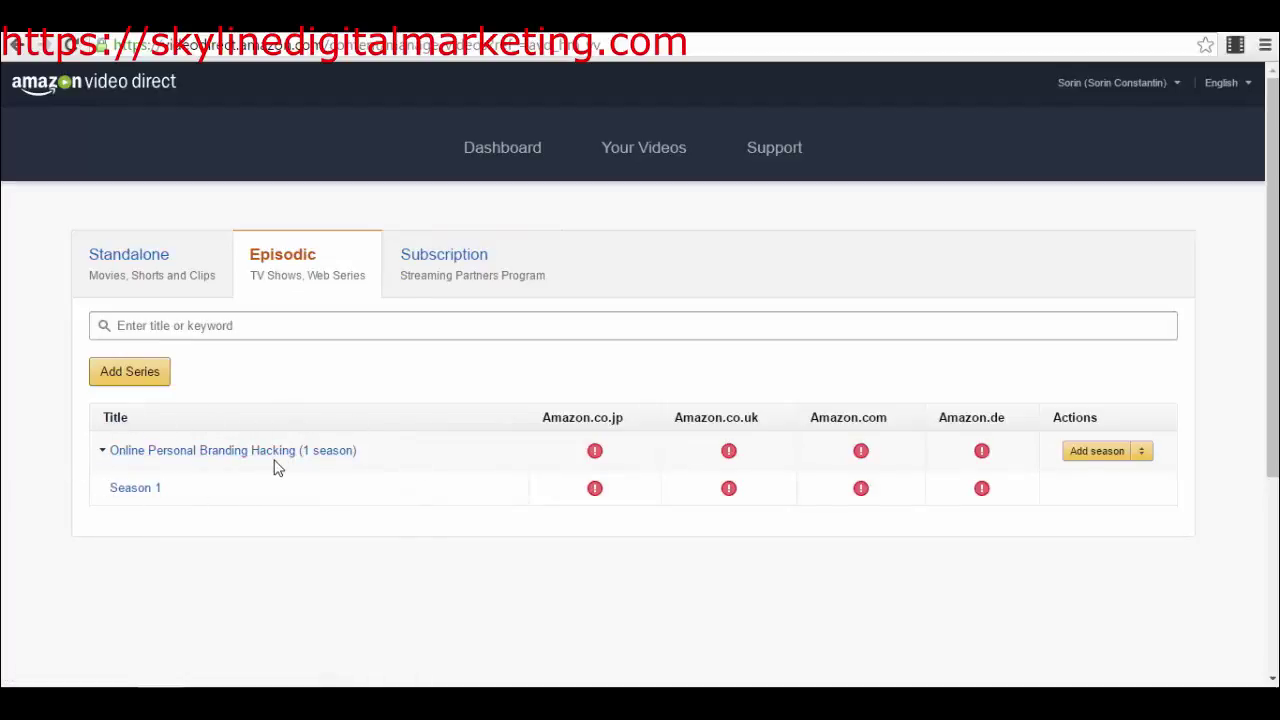
scroll(232, 498, down, 1)
scroll(232, 498, down, 3)
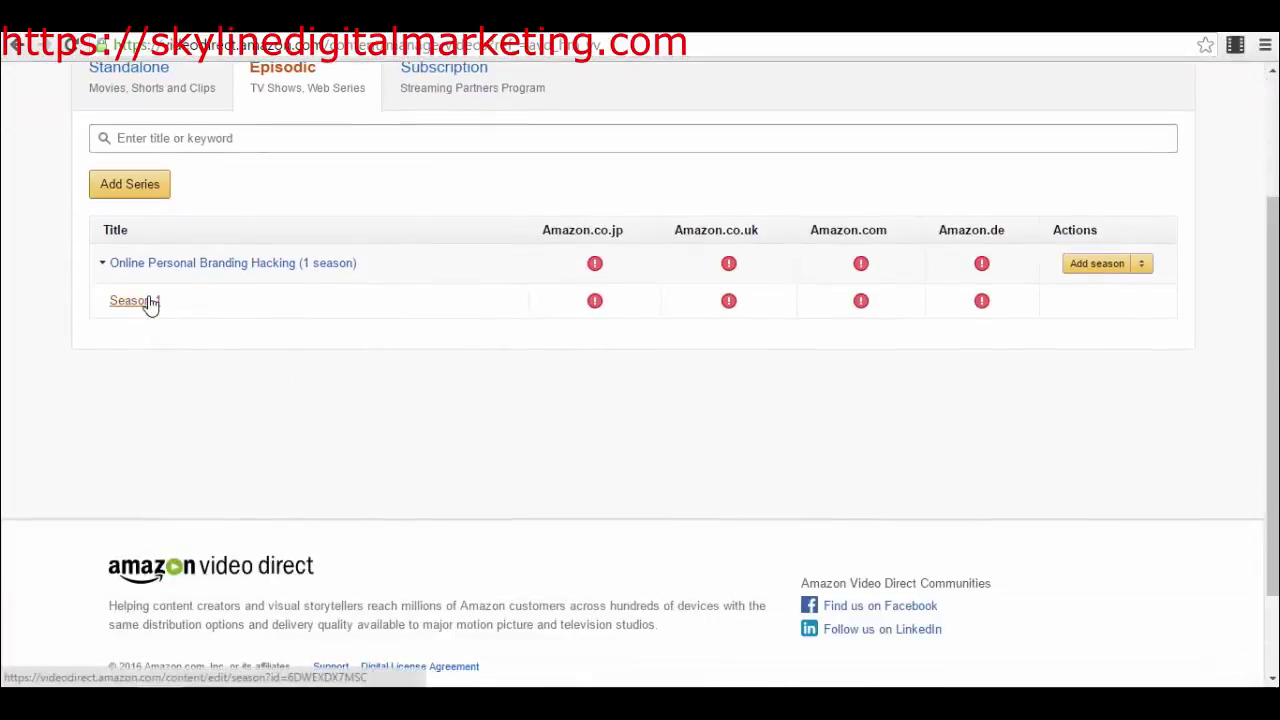
Step: Open Season 1 and scroll through its Catalog Listing
click(145, 303)
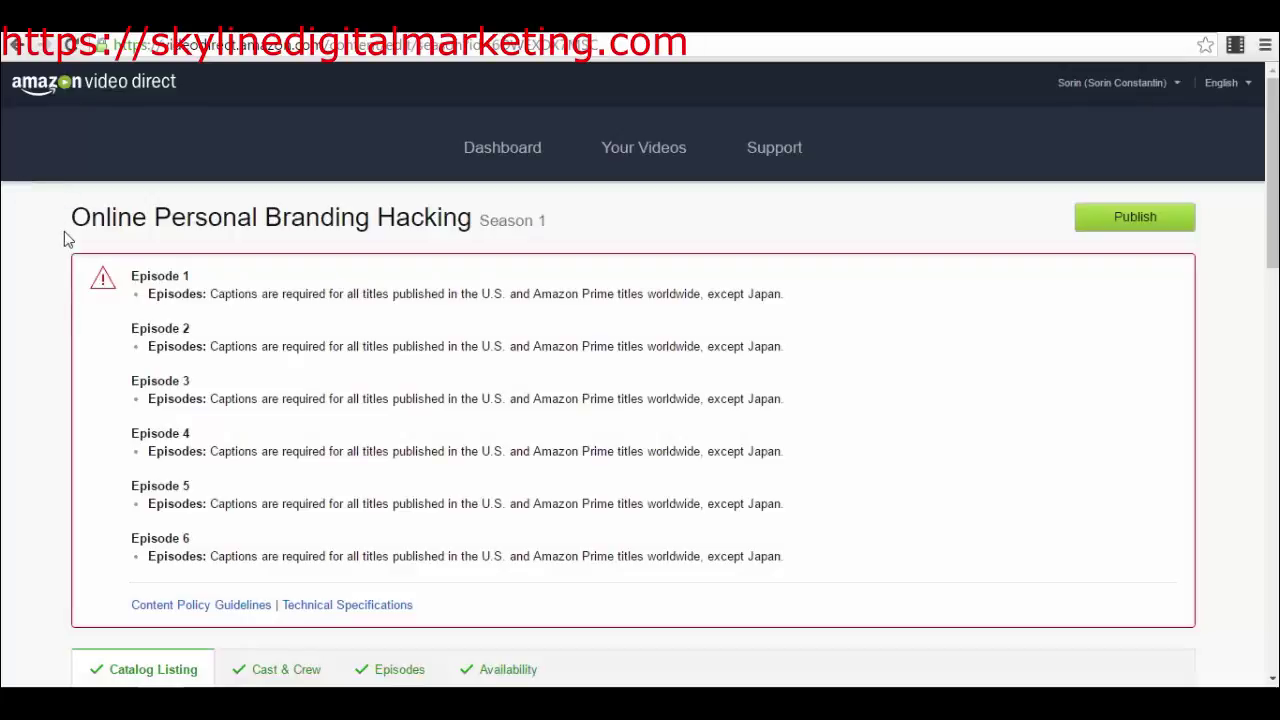
scroll(555, 225, down, 1)
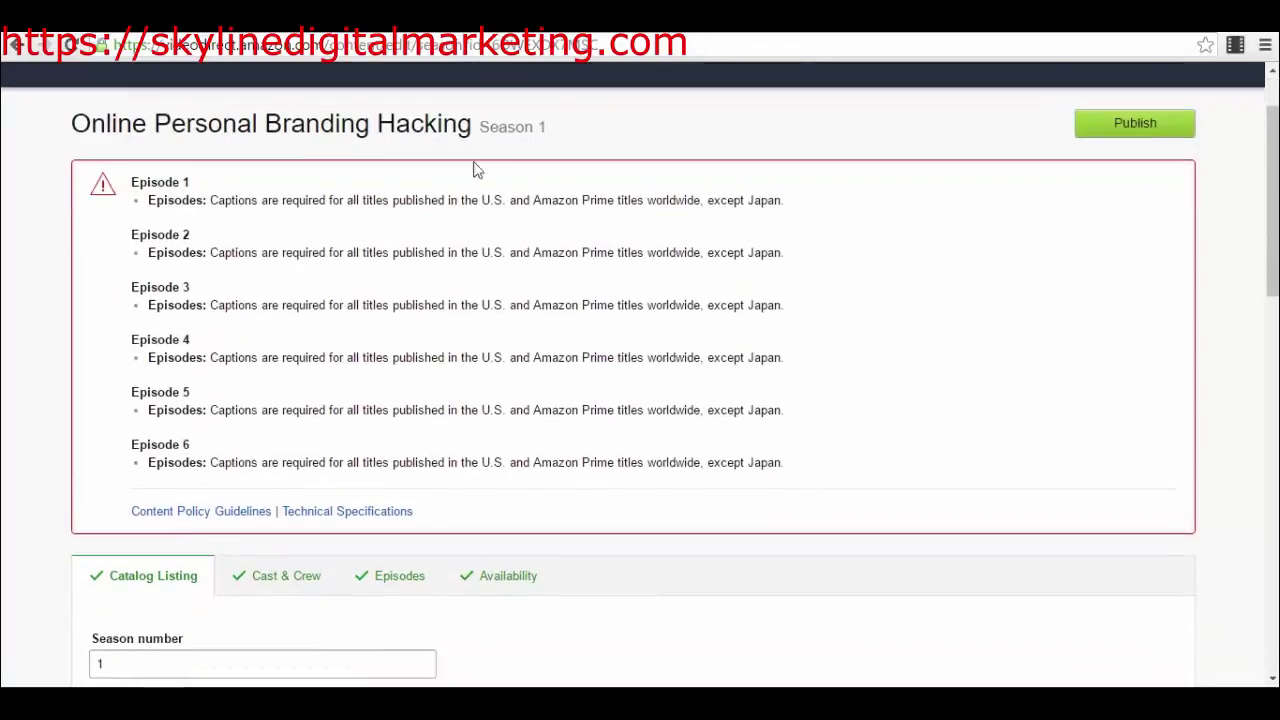
scroll(131, 437, down, 2)
scroll(200, 382, down, 2)
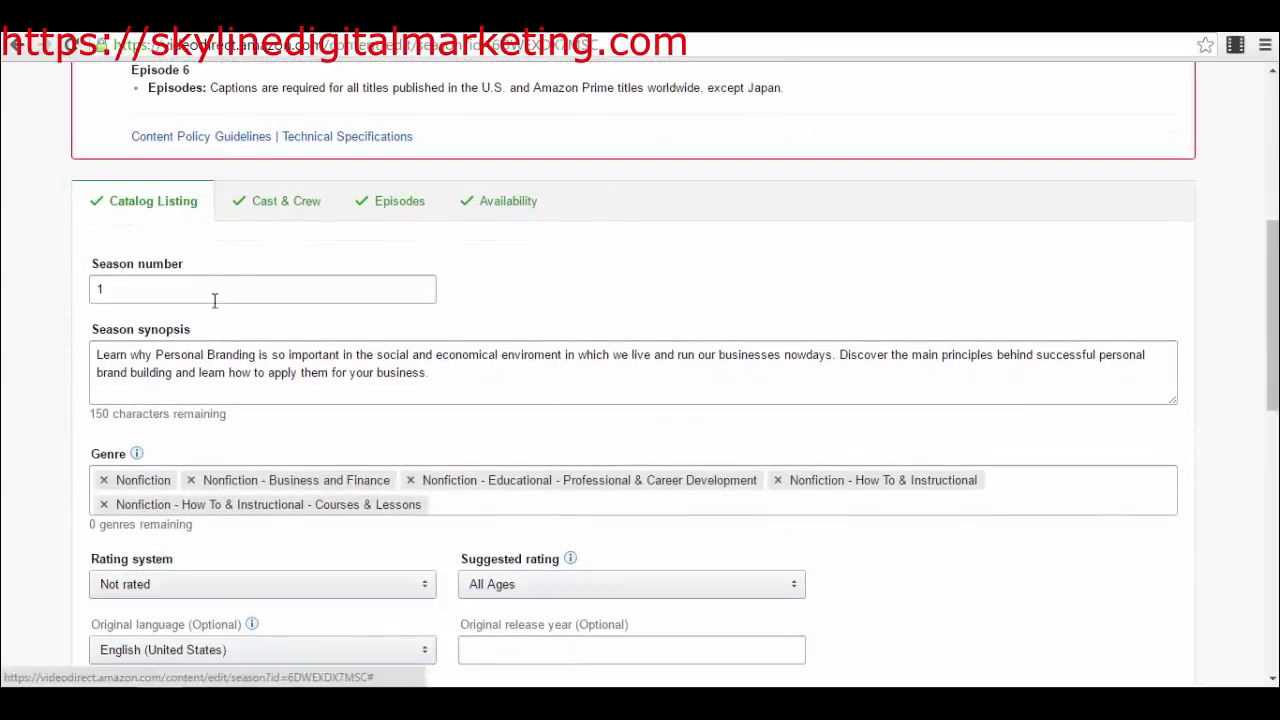
scroll(166, 406, down, 5)
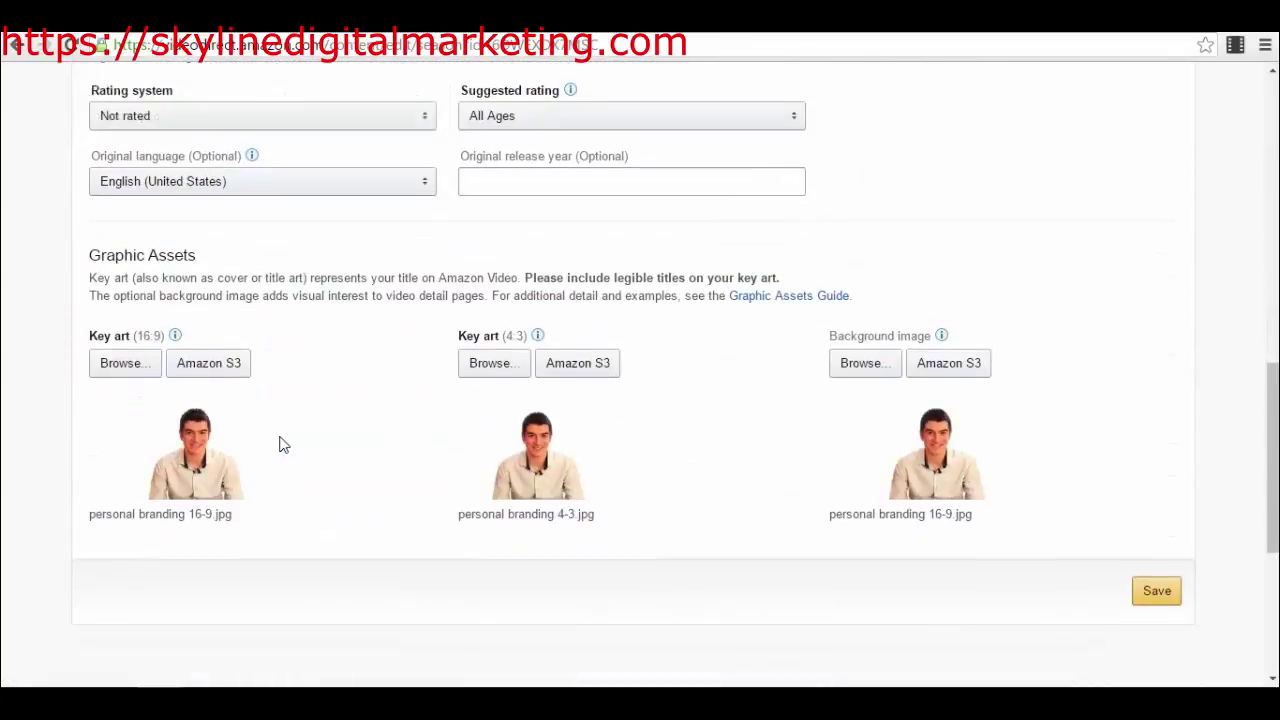
scroll(280, 440, up, 5)
Step: Look over the season's cast and crew, then its list of six episodes
click(277, 298)
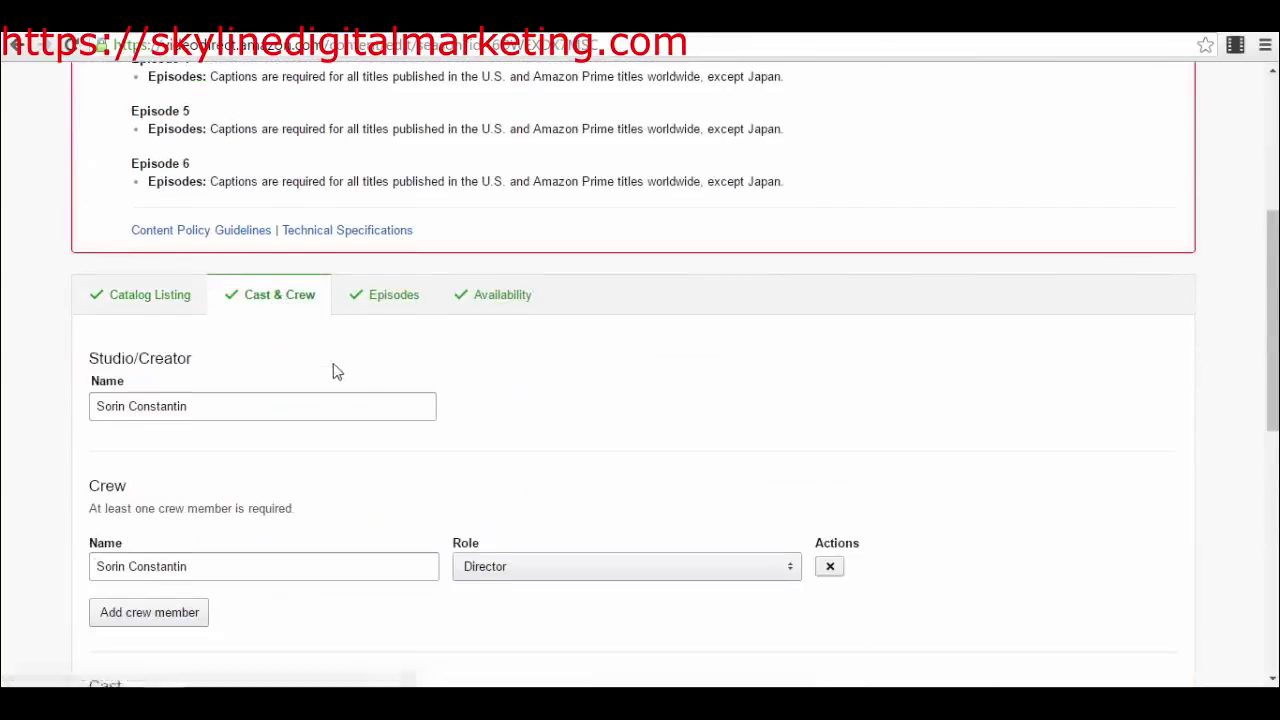
scroll(97, 286, down, 1)
scroll(208, 370, down, 2)
scroll(210, 430, up, 2)
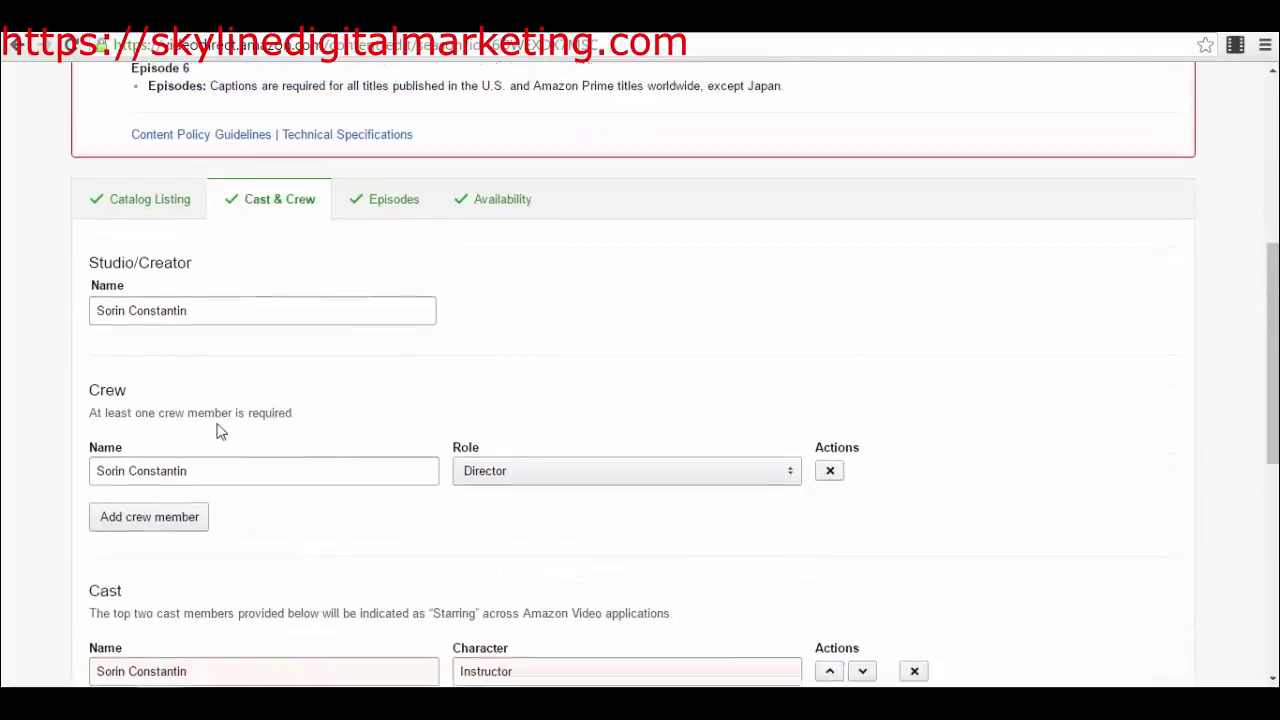
click(387, 205)
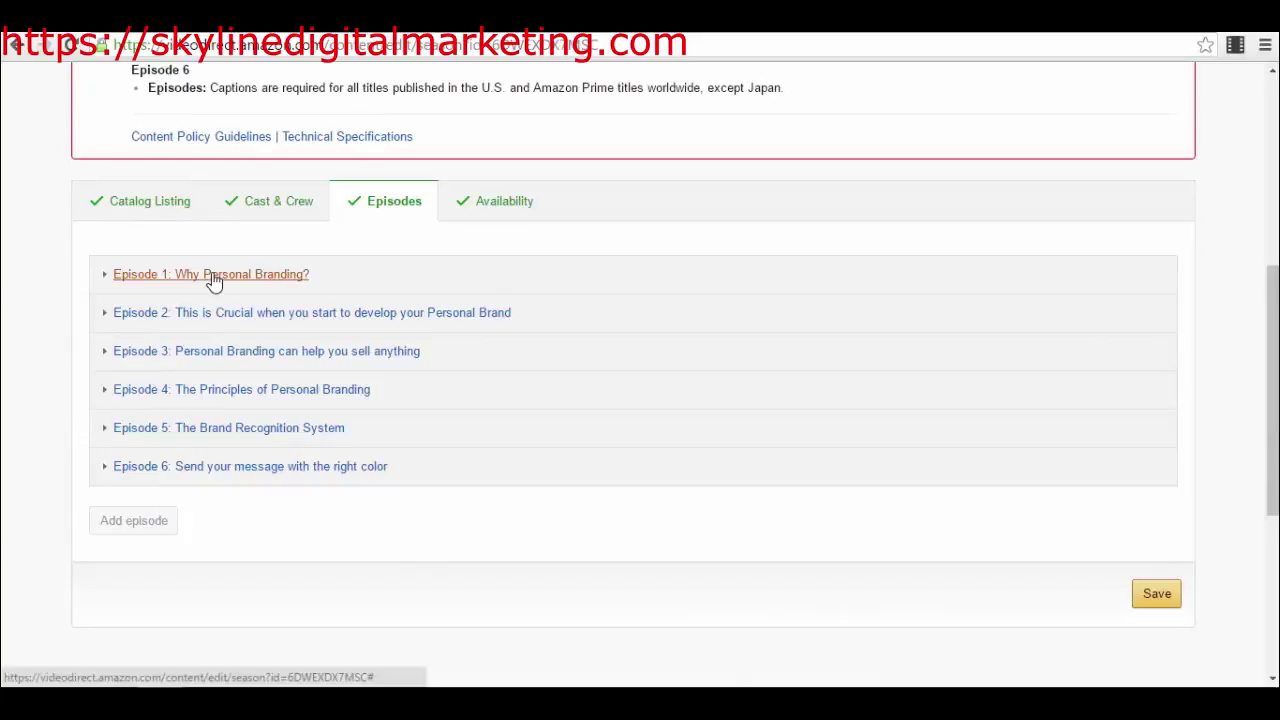
click(120, 276)
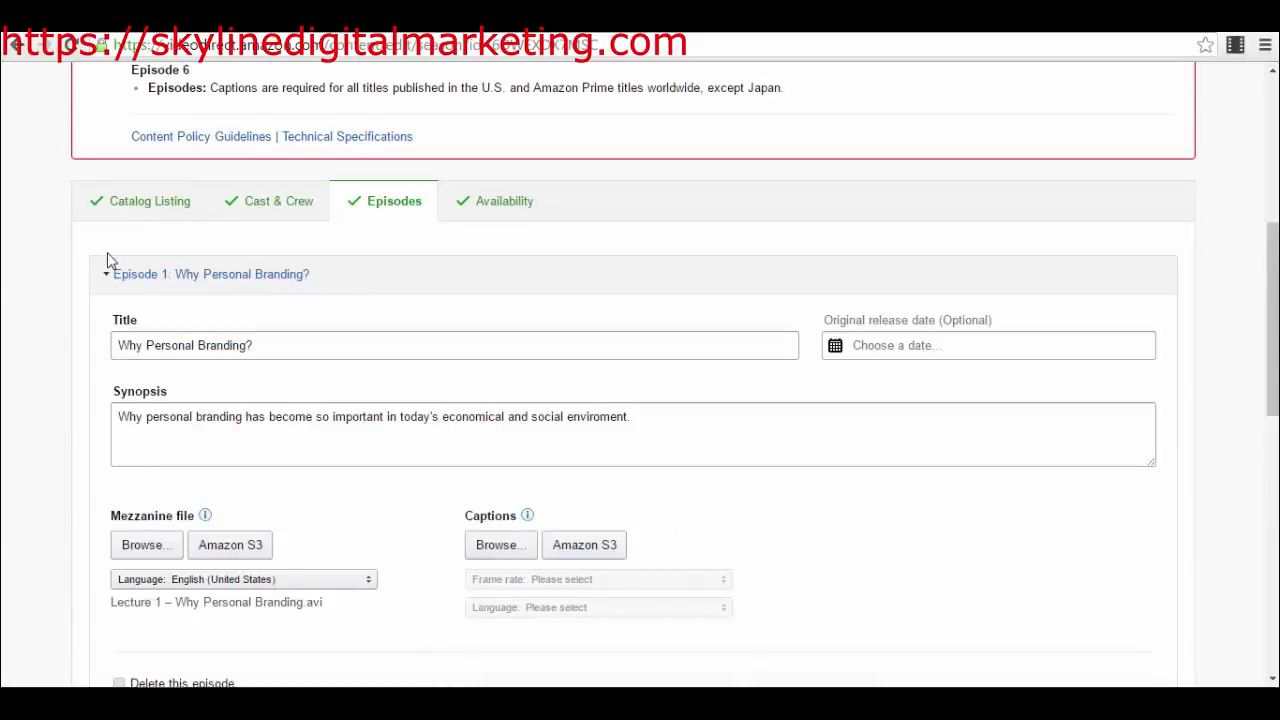
click(127, 280)
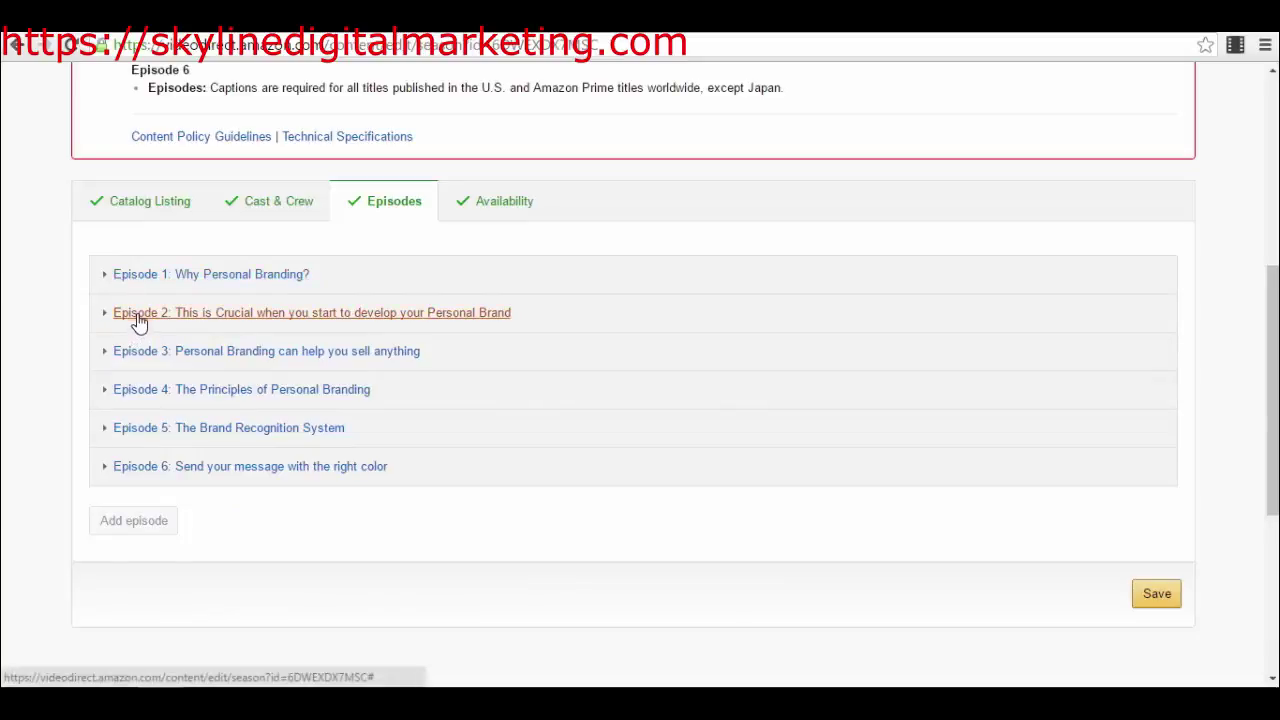
click(138, 316)
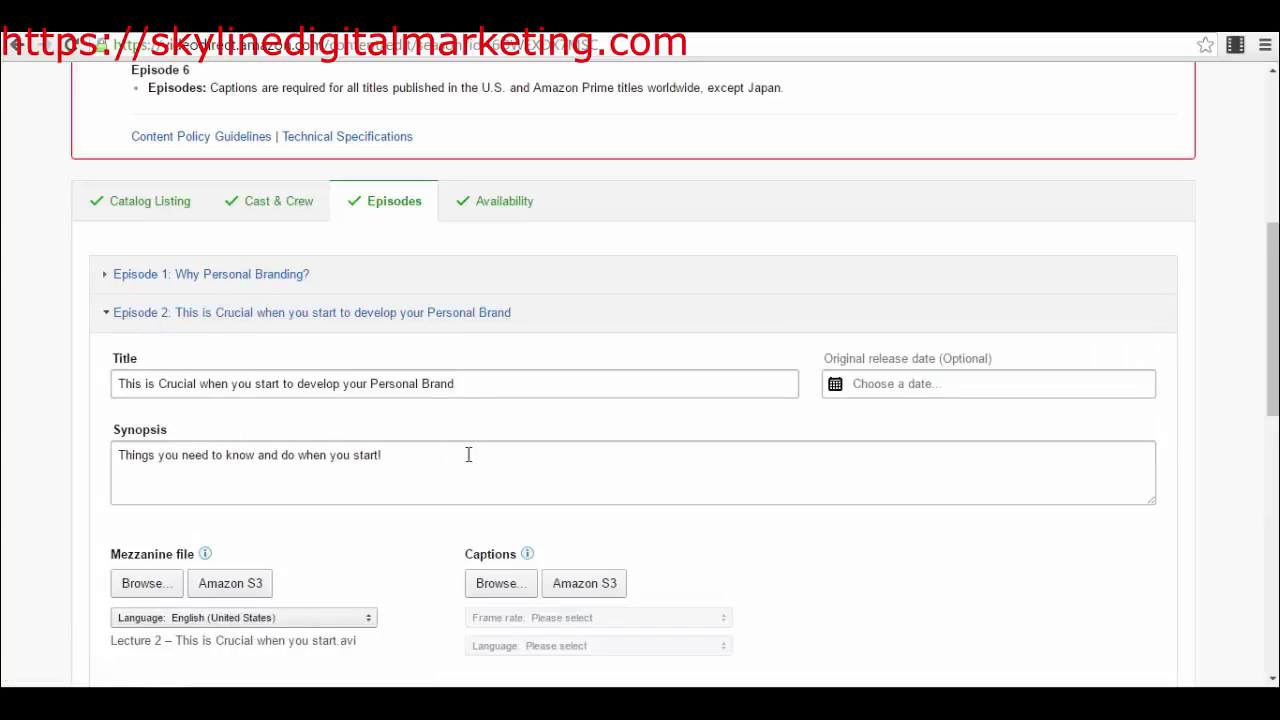
scroll(509, 480, down, 2)
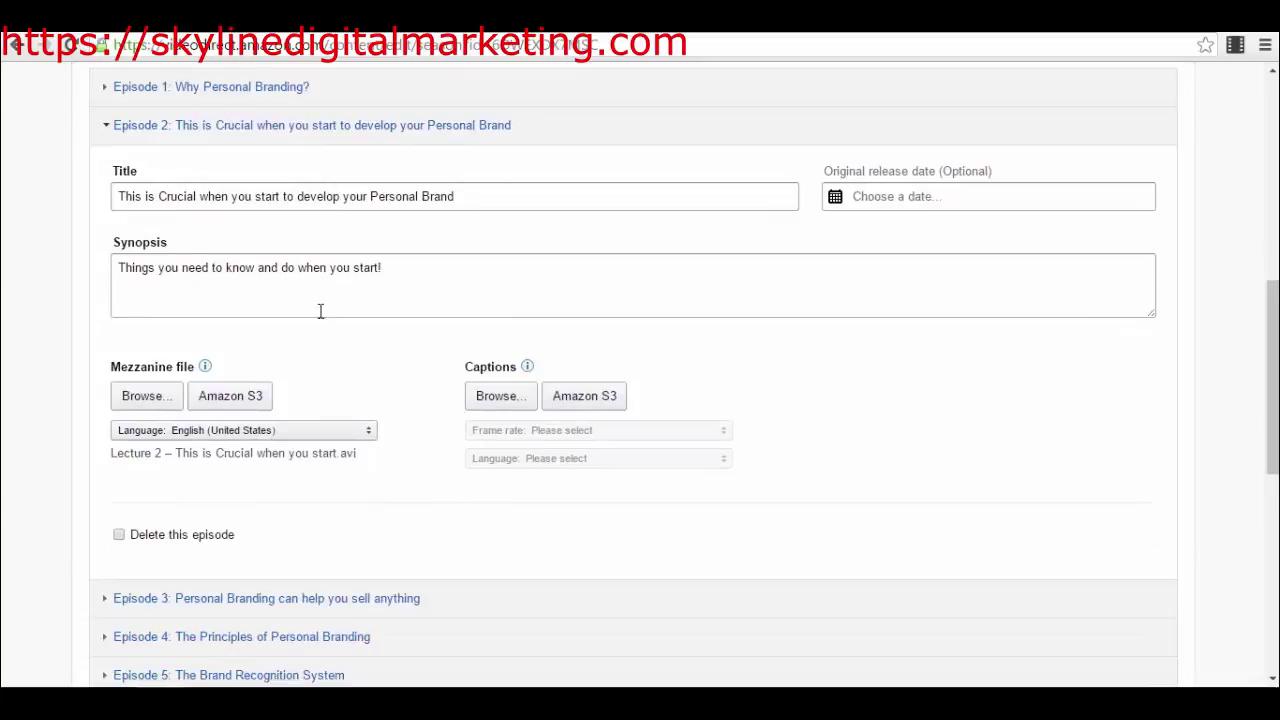
scroll(157, 217, up, 1)
click(157, 220)
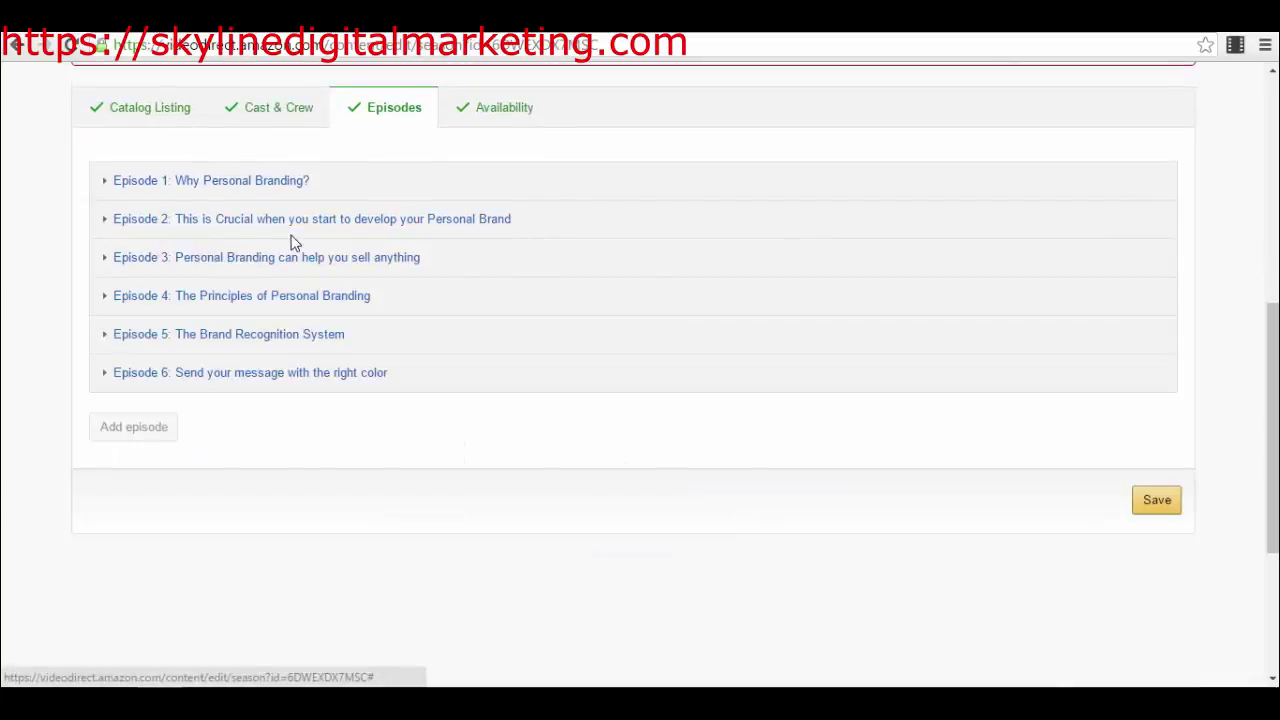
scroll(606, 349, up, 6)
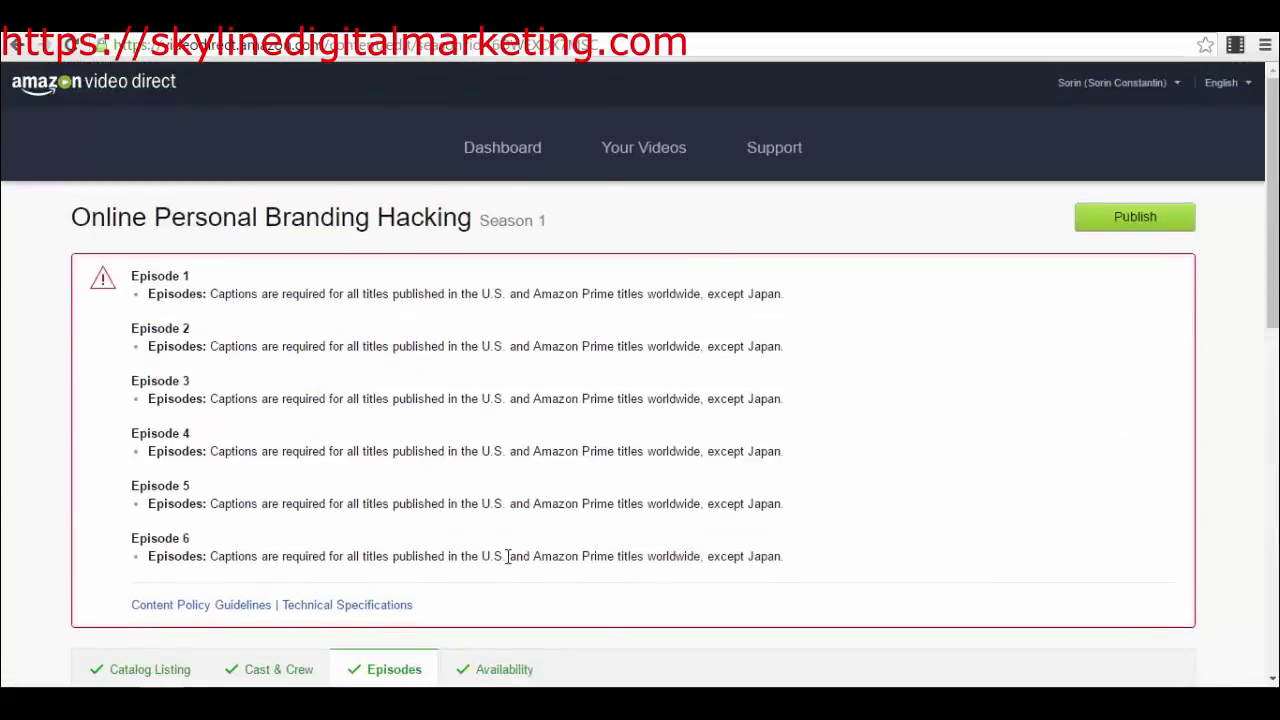
scroll(509, 556, down, 4)
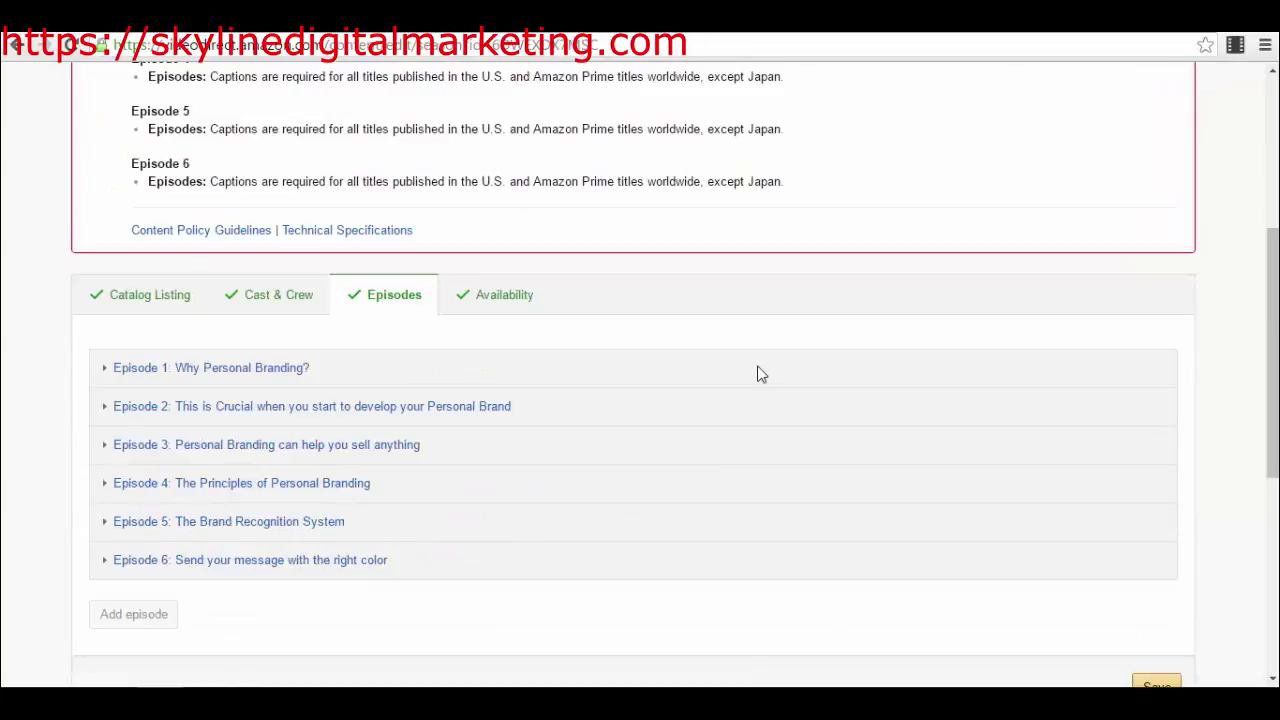
Step: Scroll through the season's Availability rights and pricing, then return to Your Videos
click(484, 305)
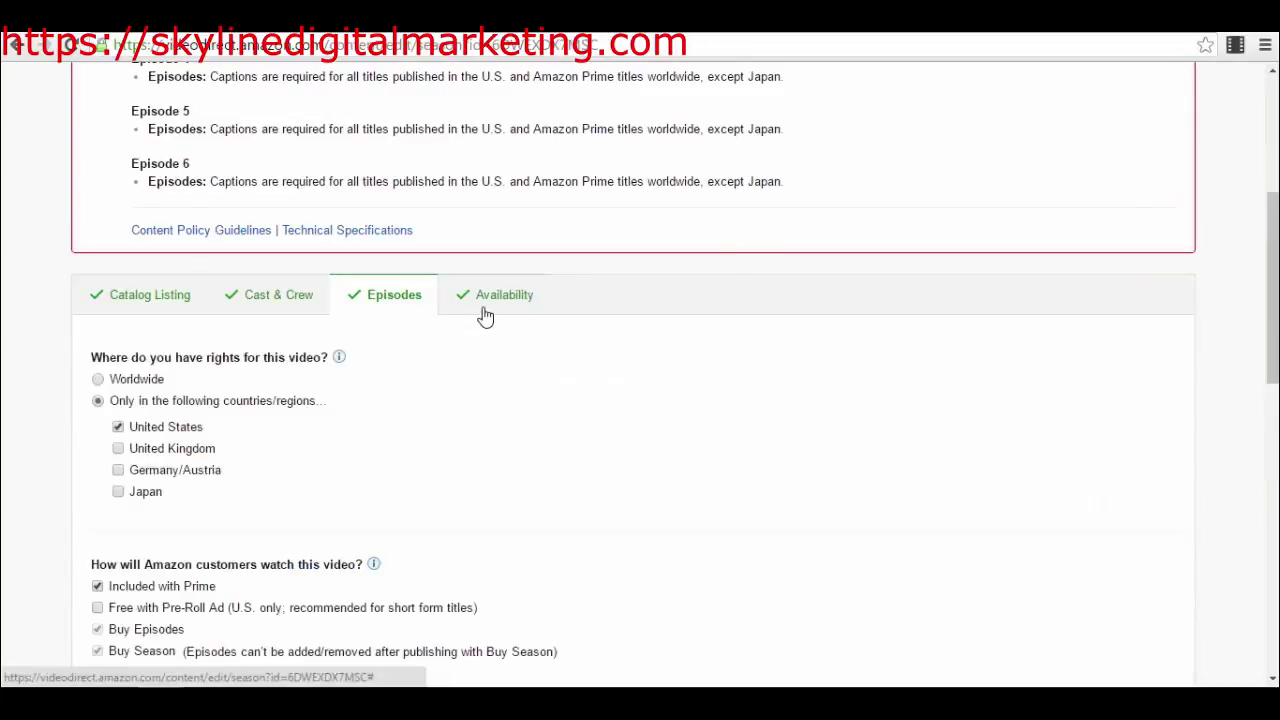
scroll(477, 318, down, 2)
scroll(470, 335, down, 3)
scroll(509, 337, up, 8)
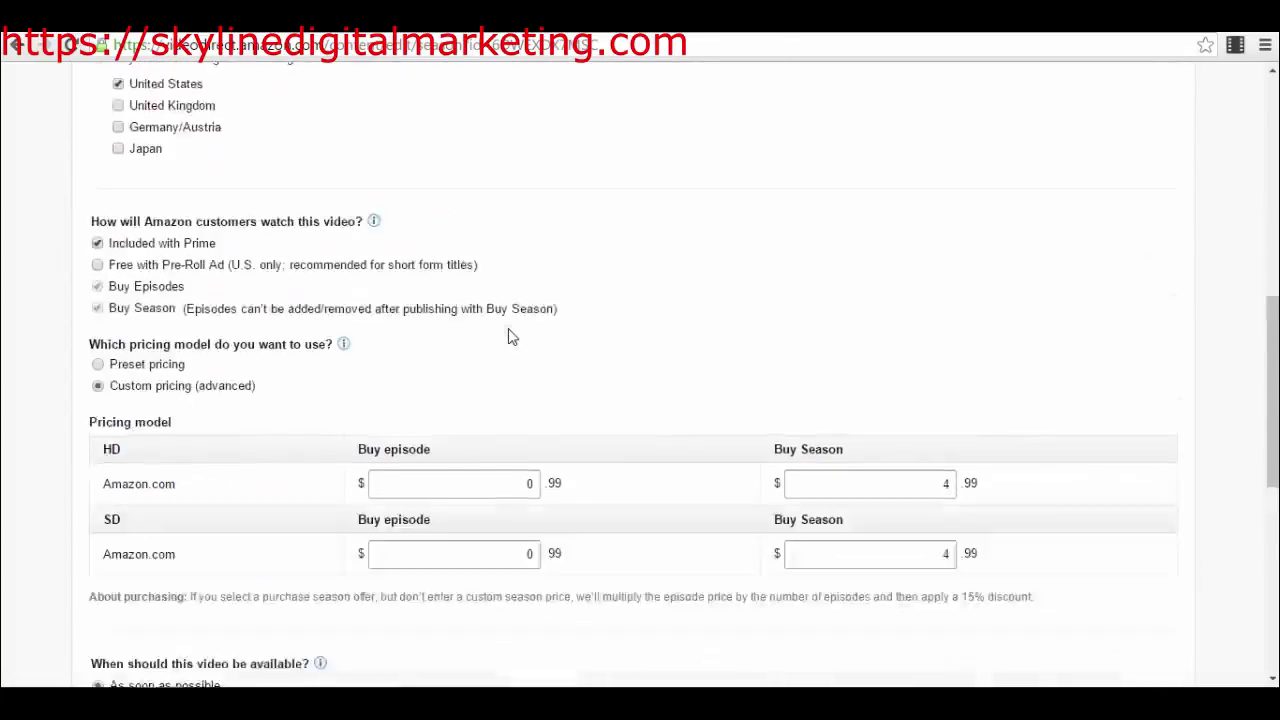
scroll(512, 332, down, 4)
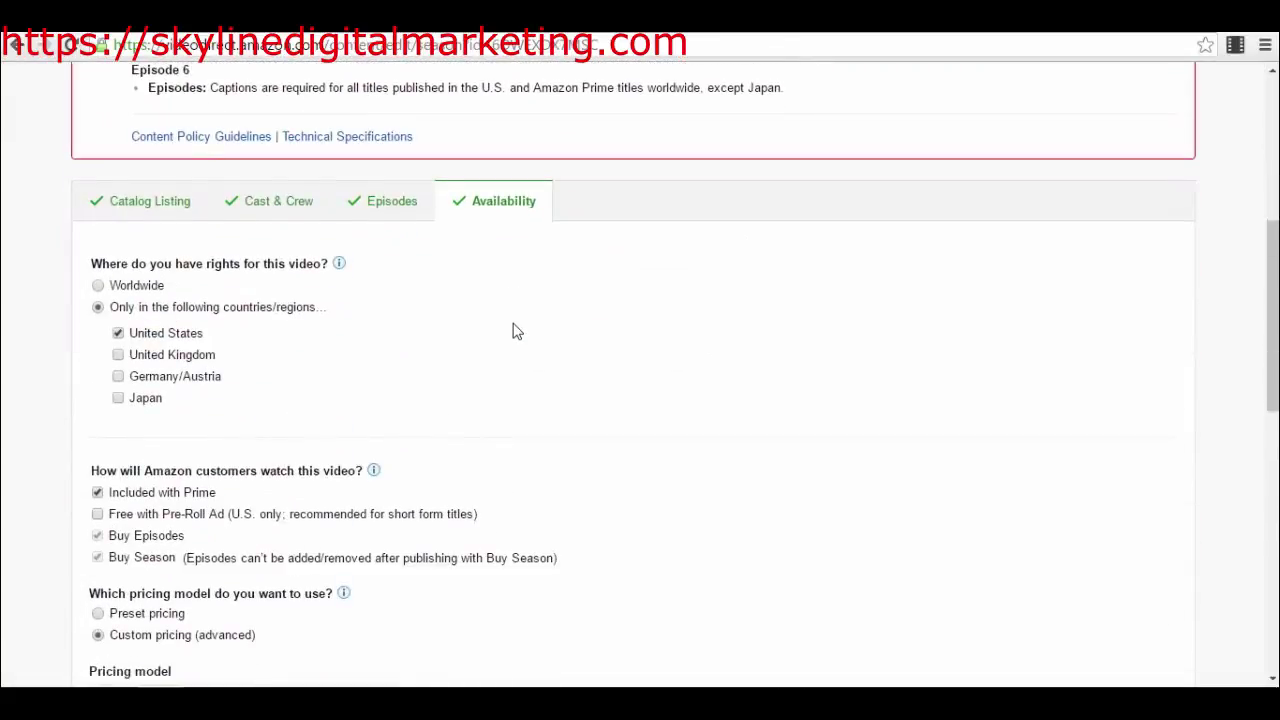
scroll(512, 332, up, 5)
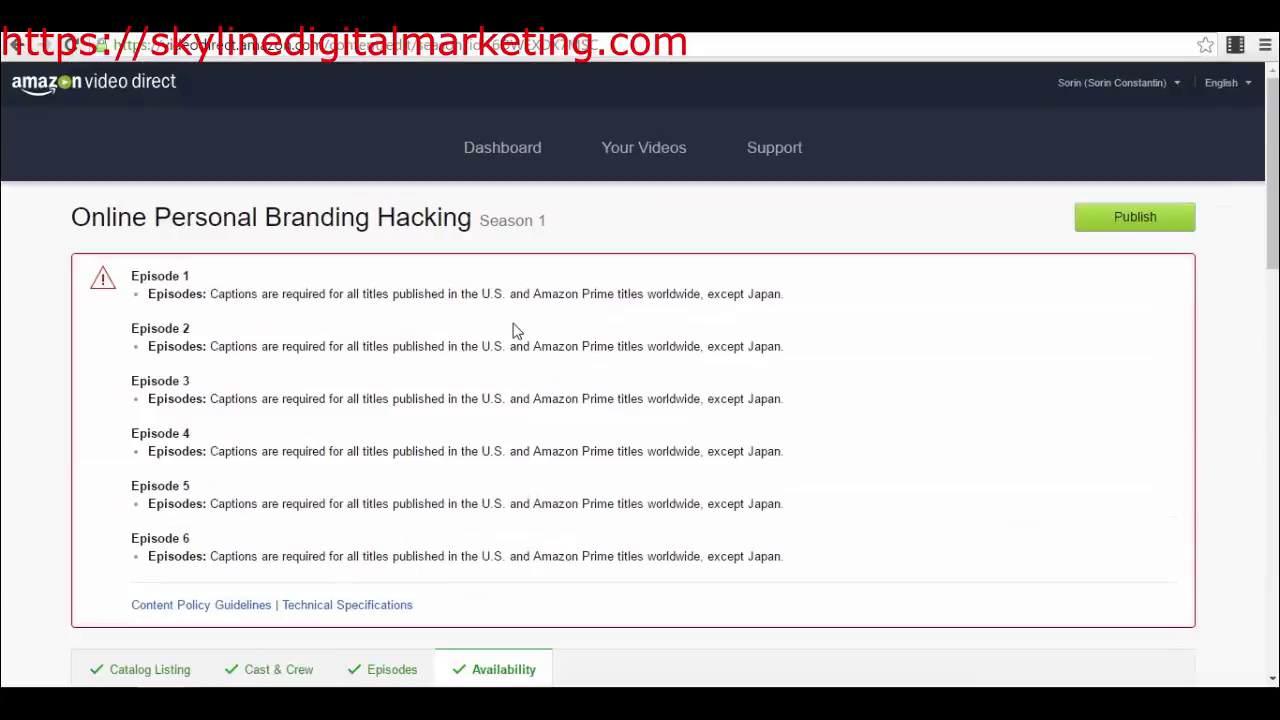
click(637, 155)
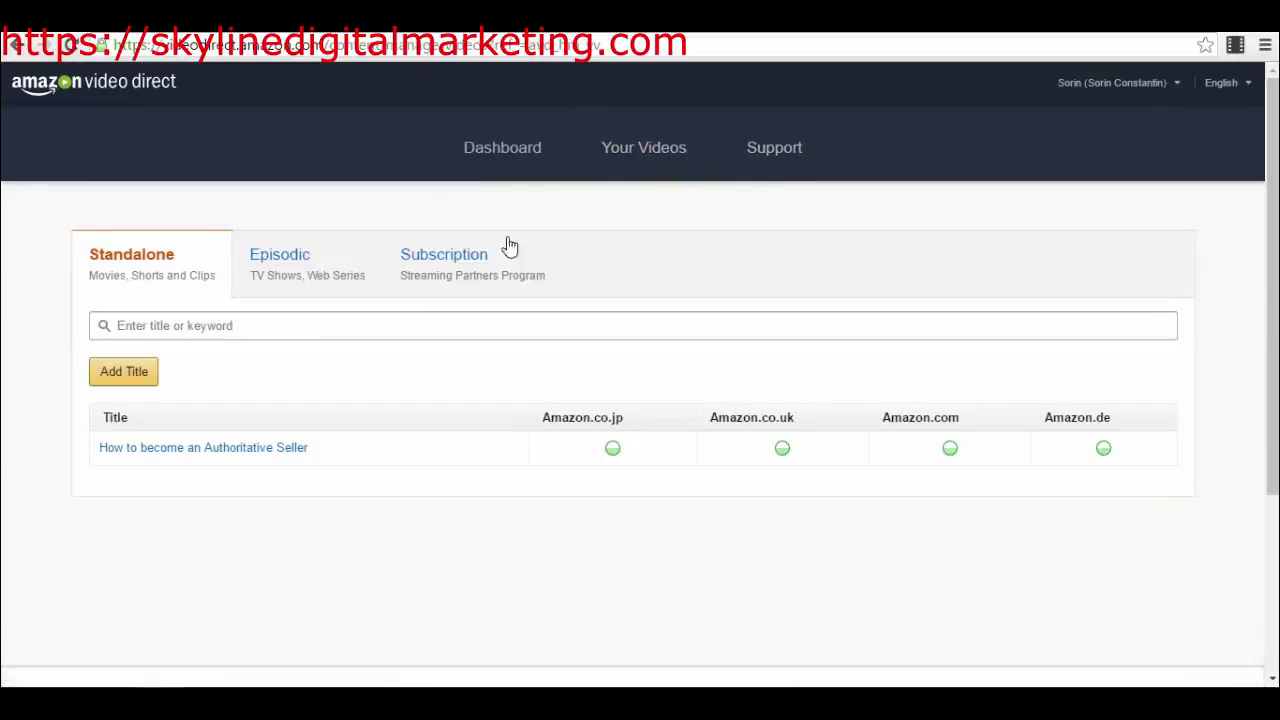
Step: In the Subscription section, add a new subscription and scroll its blank Catalog Listing form
click(488, 265)
scroll(500, 275, down, 4)
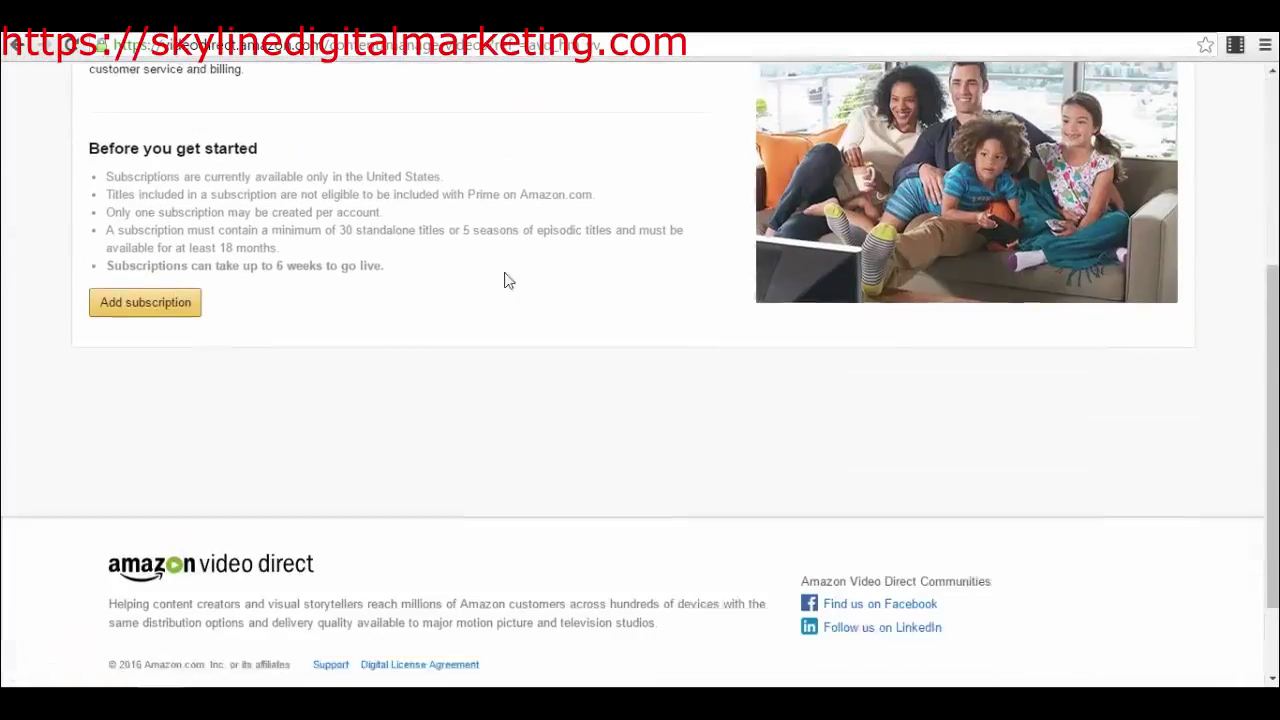
click(150, 274)
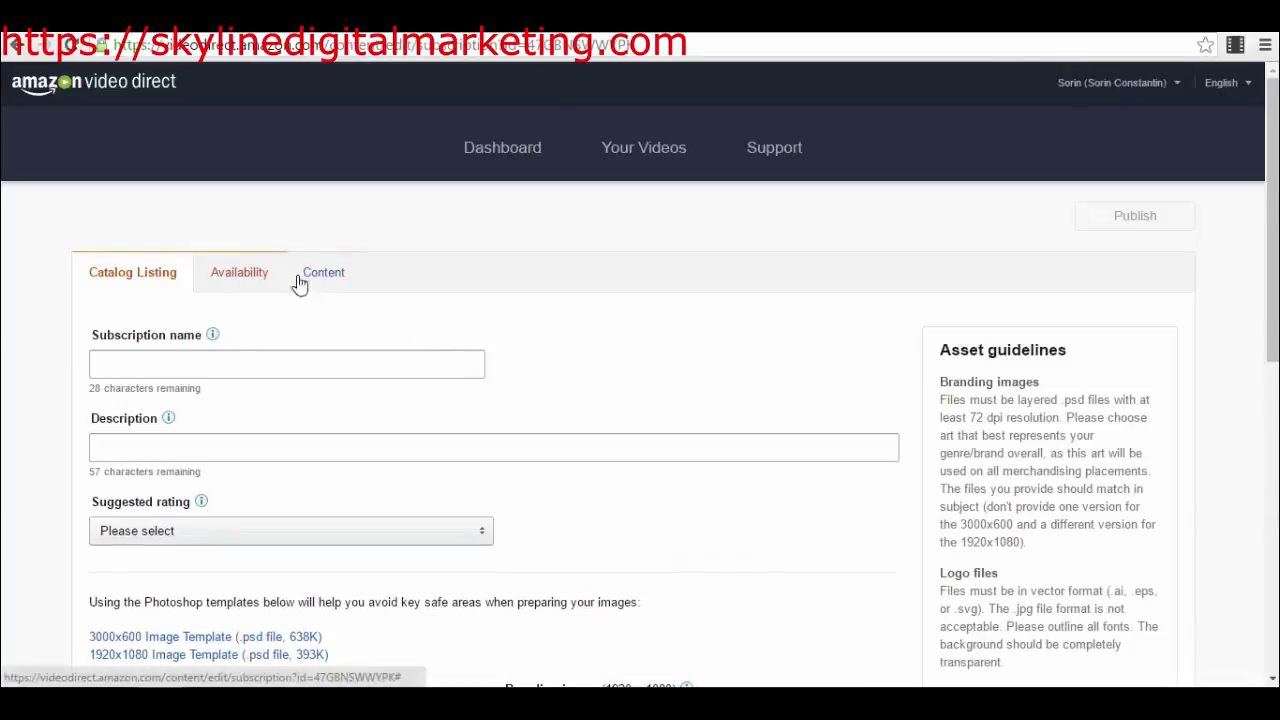
scroll(540, 277, down, 4)
scroll(585, 270, up, 4)
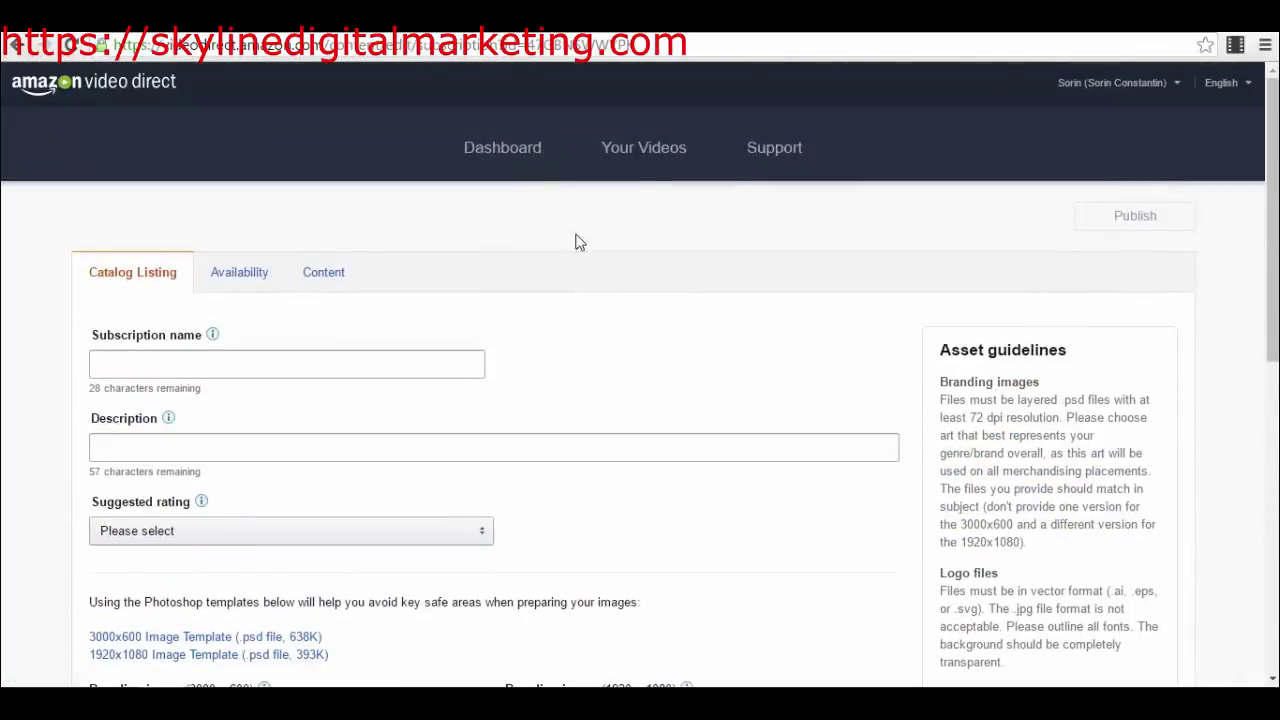
scroll(657, 269, down, 3)
scroll(645, 282, up, 2)
scroll(600, 285, up, 1)
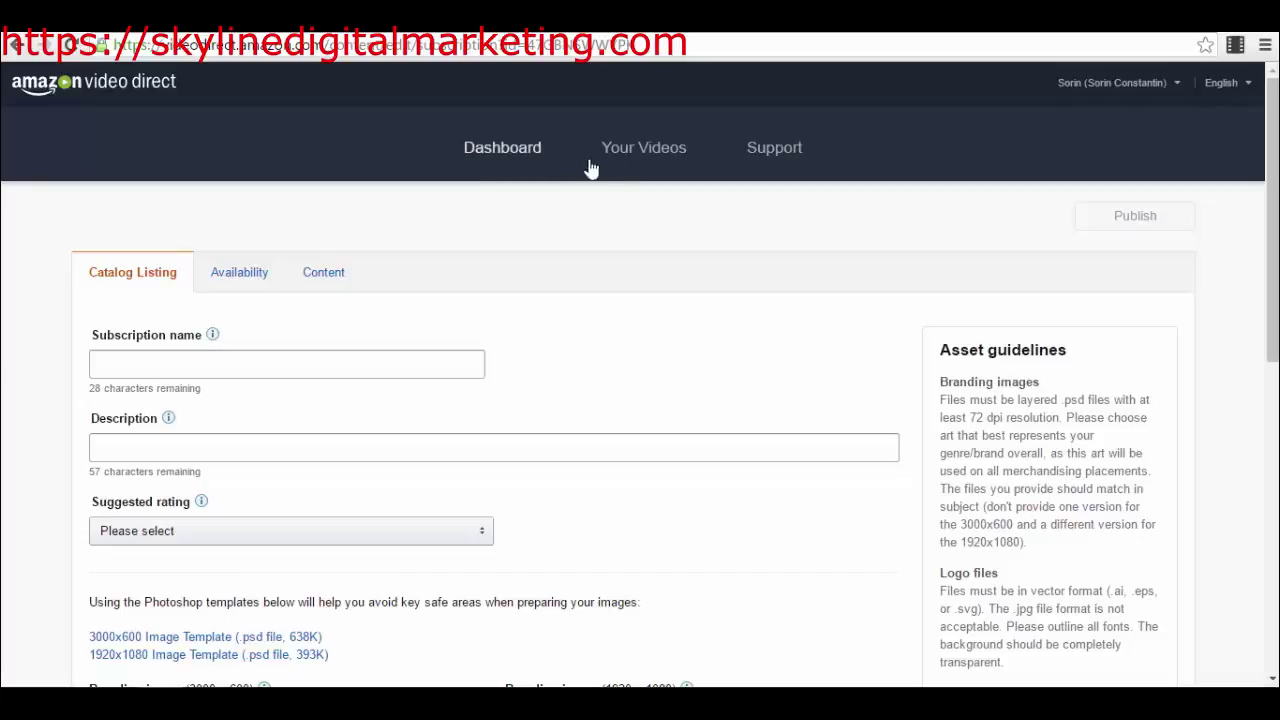
Step: Go back to Your Videos, glance at Episodic, then show the Standalone titles again
click(625, 151)
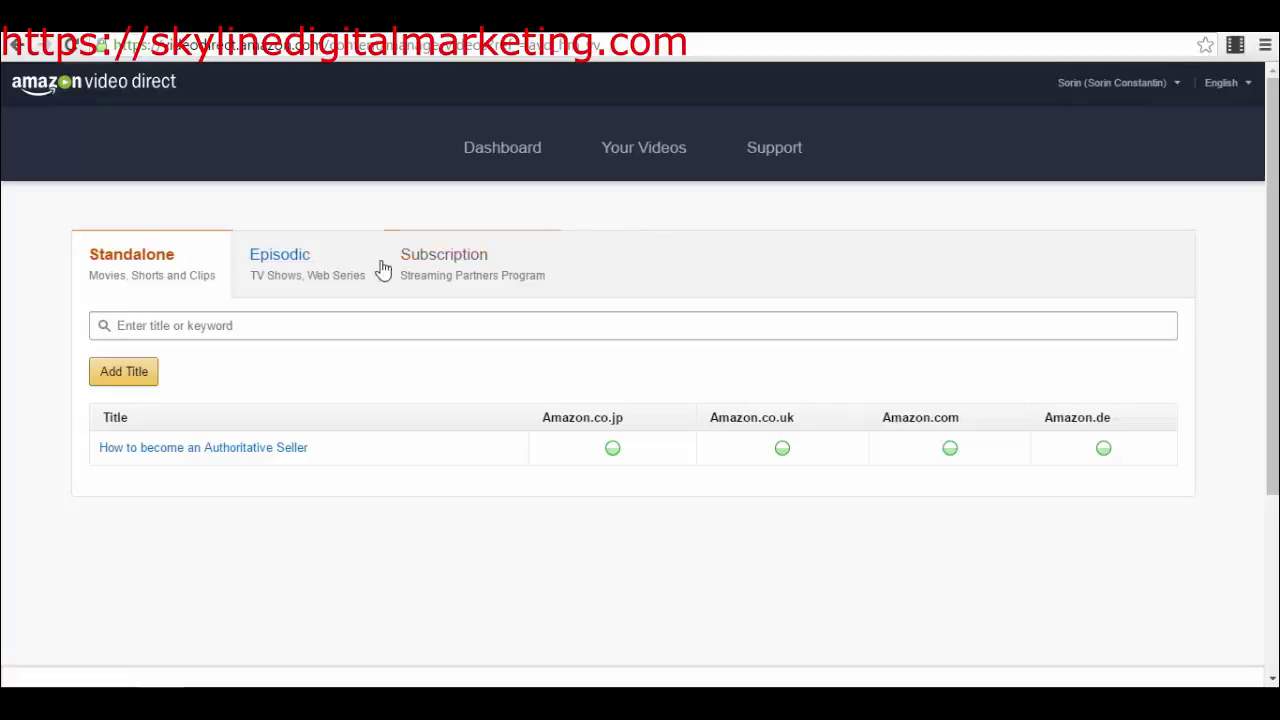
click(352, 272)
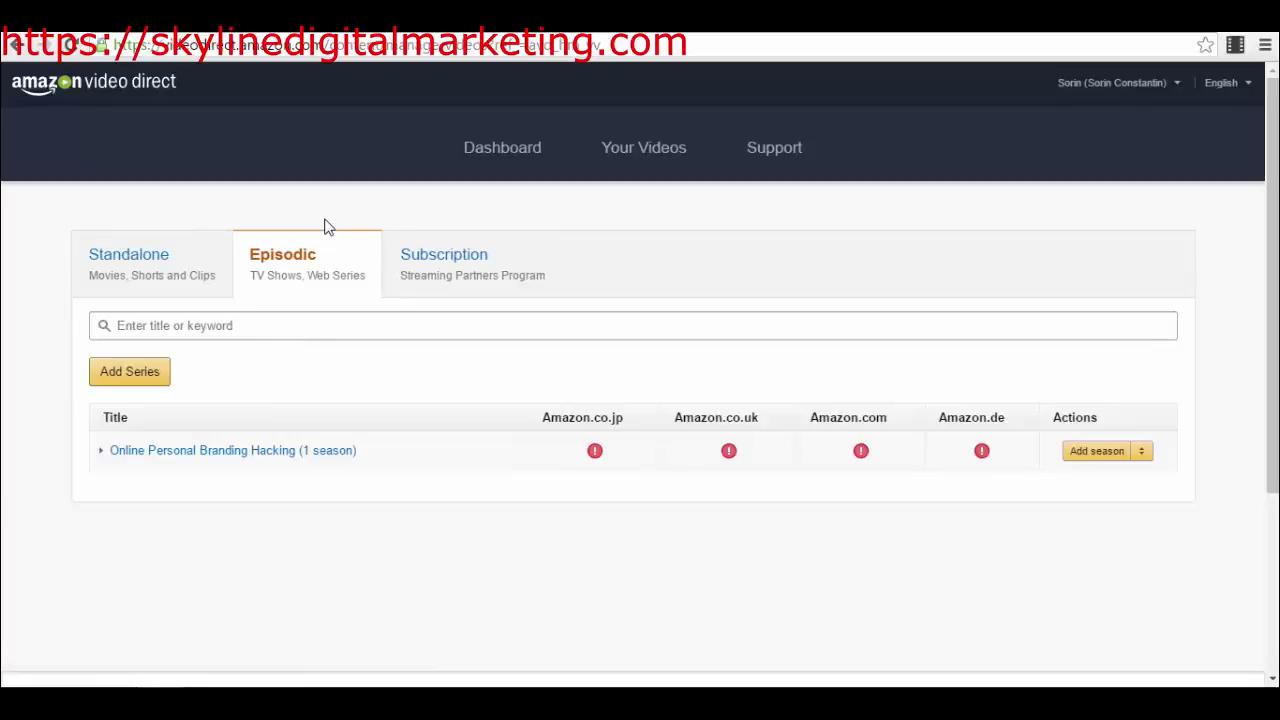
click(180, 250)
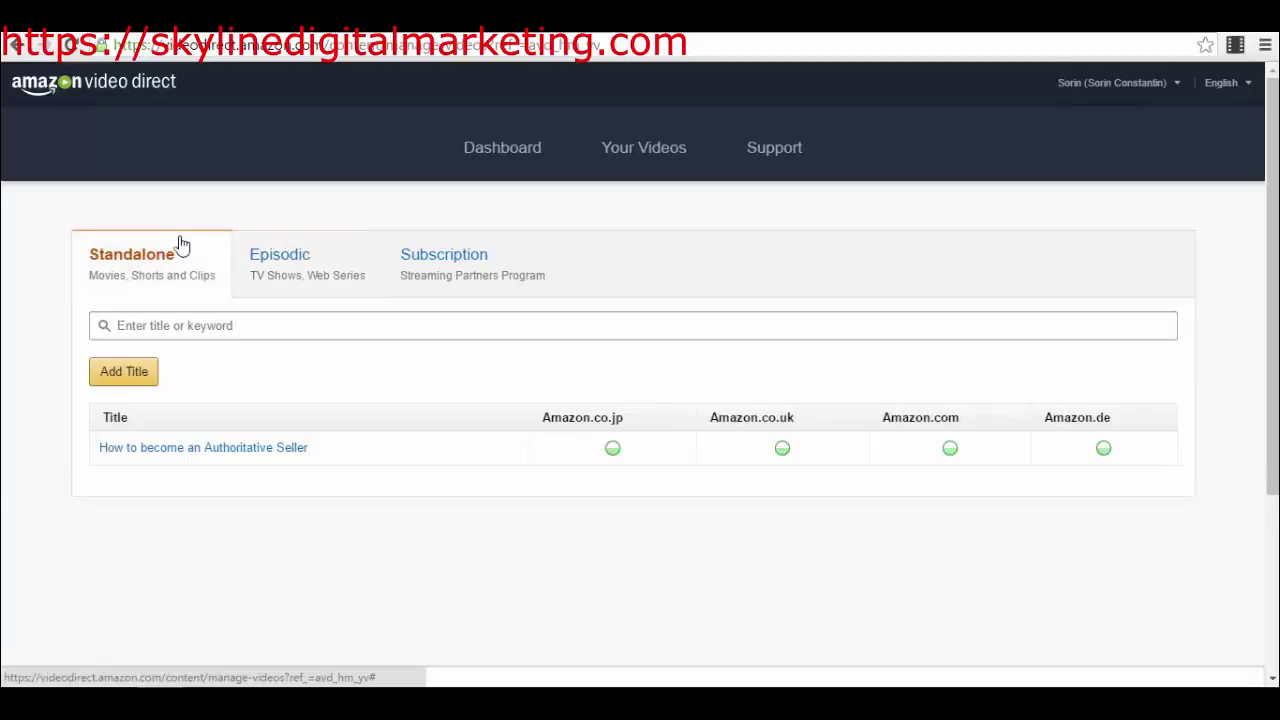